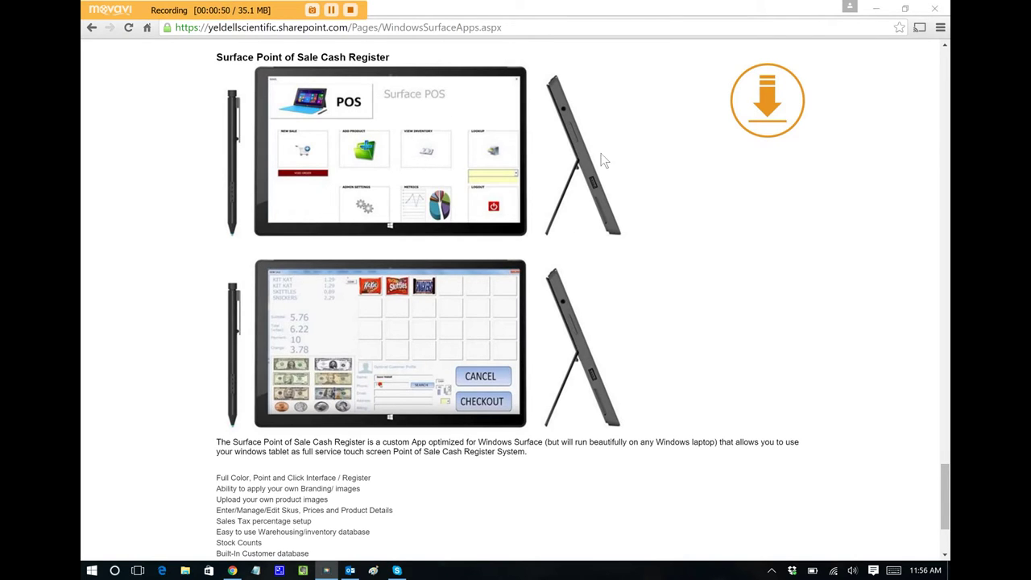
Launch the Excel POS app from the SURFACE APPS desktop folder
left_click(879, 9)
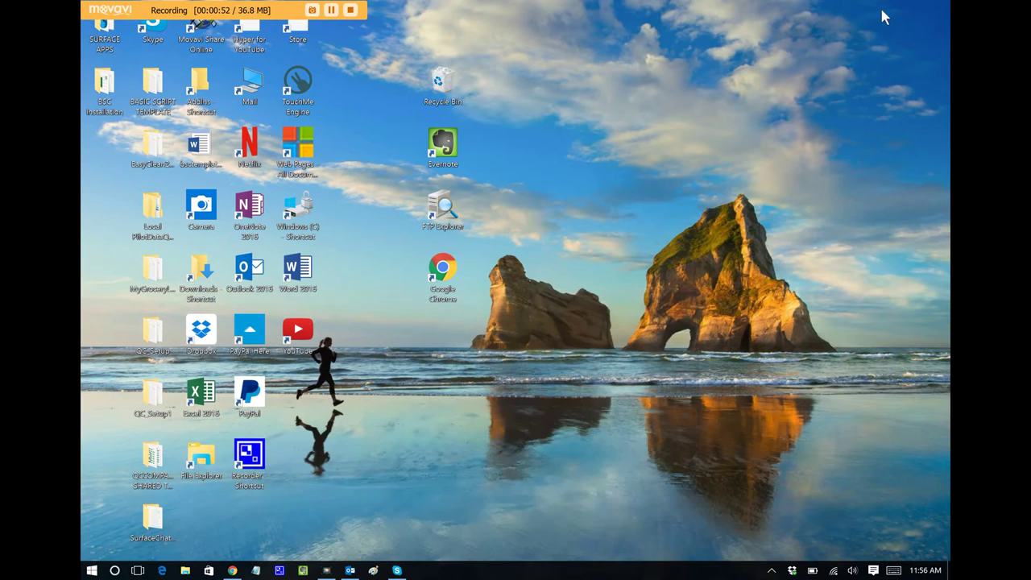
double_click(98, 45)
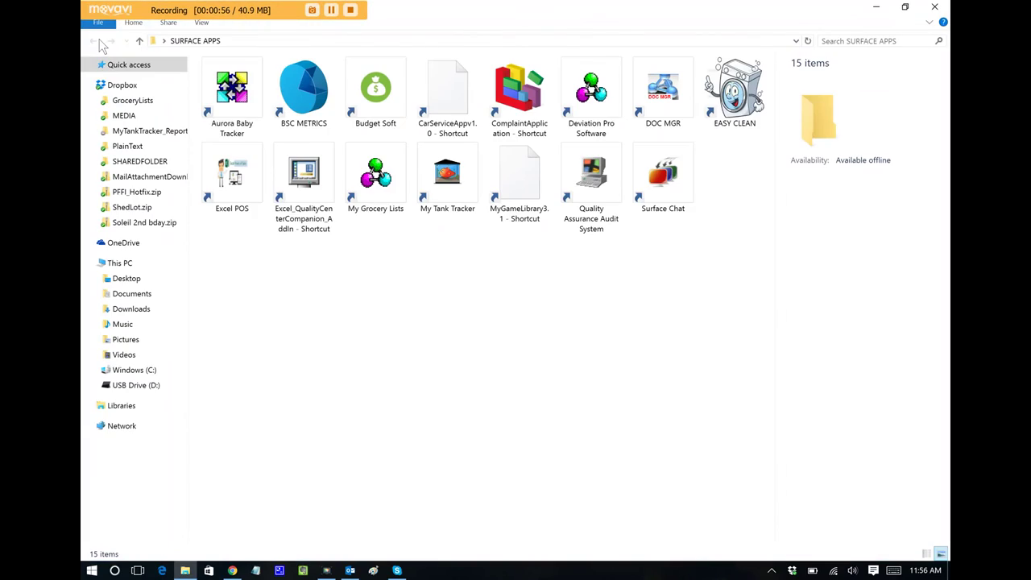
double_click(246, 185)
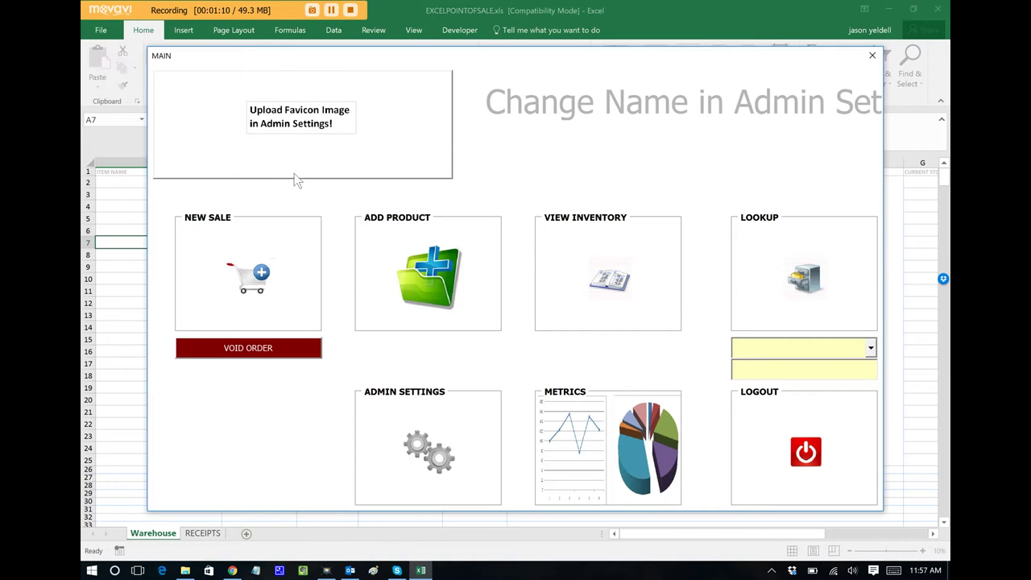
In the POS admin settings, replace the branding name with 'Joes Burgers'
left_click(438, 441)
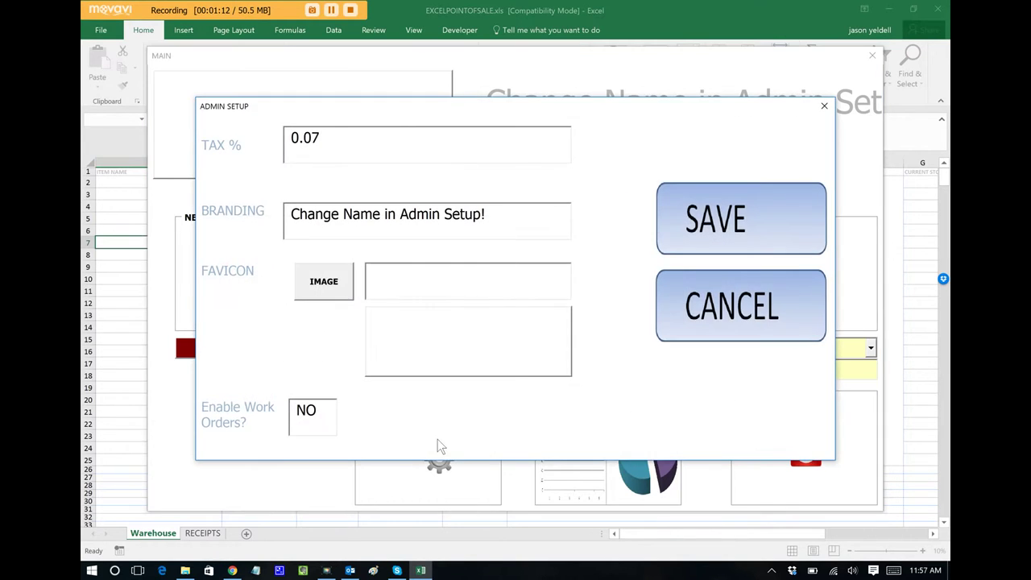
left_click_drag(492, 216, 86, 155)
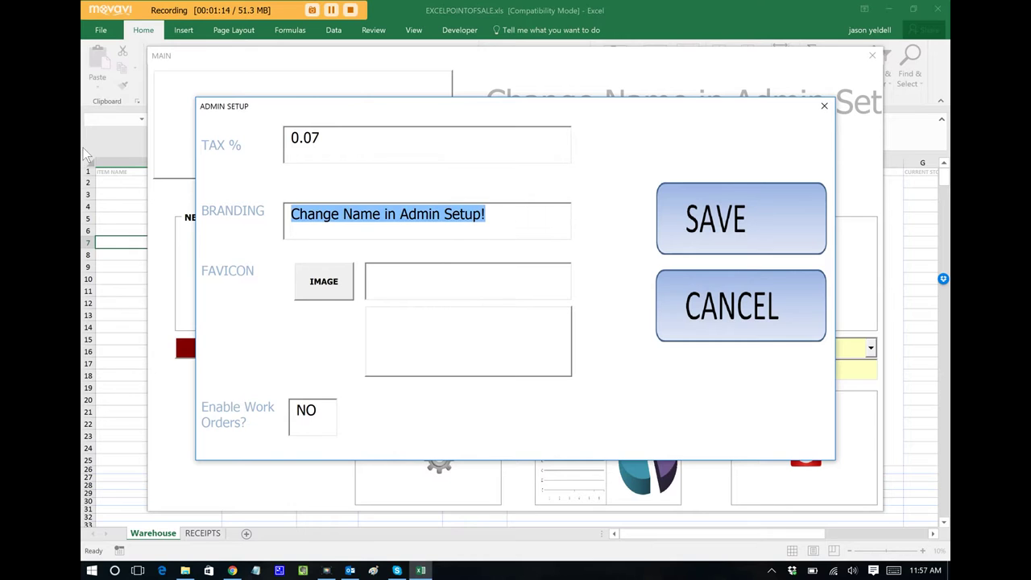
type("Joes Burgers")
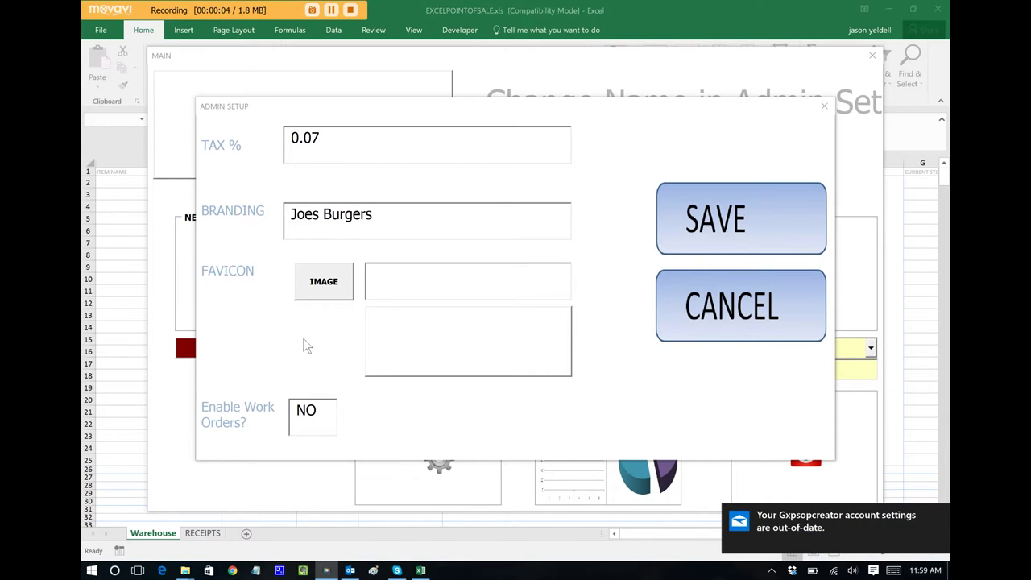
Set bicon.jpg from Pictures > pictures as the favicon and save the admin settings
left_click(317, 291)
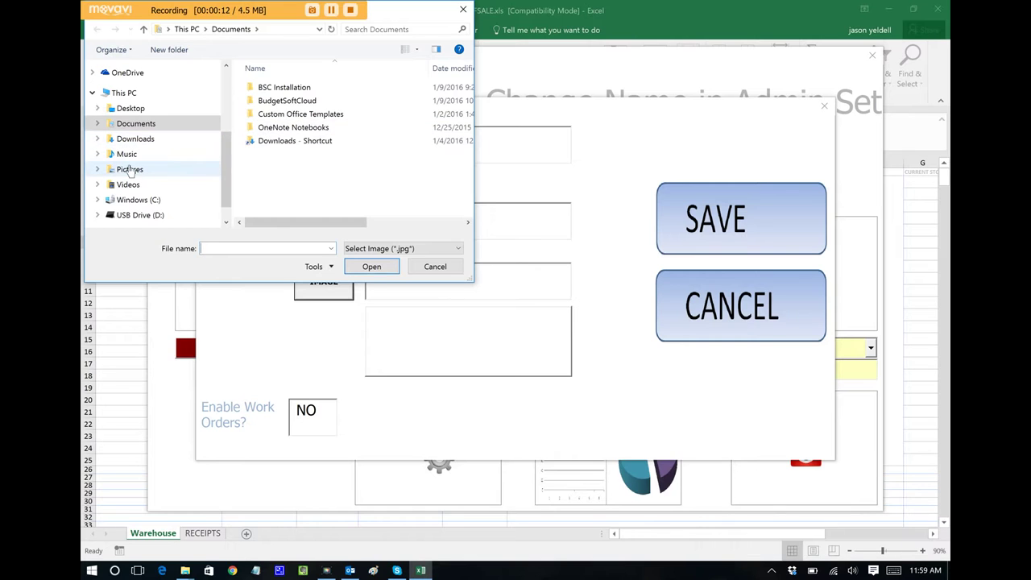
left_click(133, 172)
double_click(344, 121)
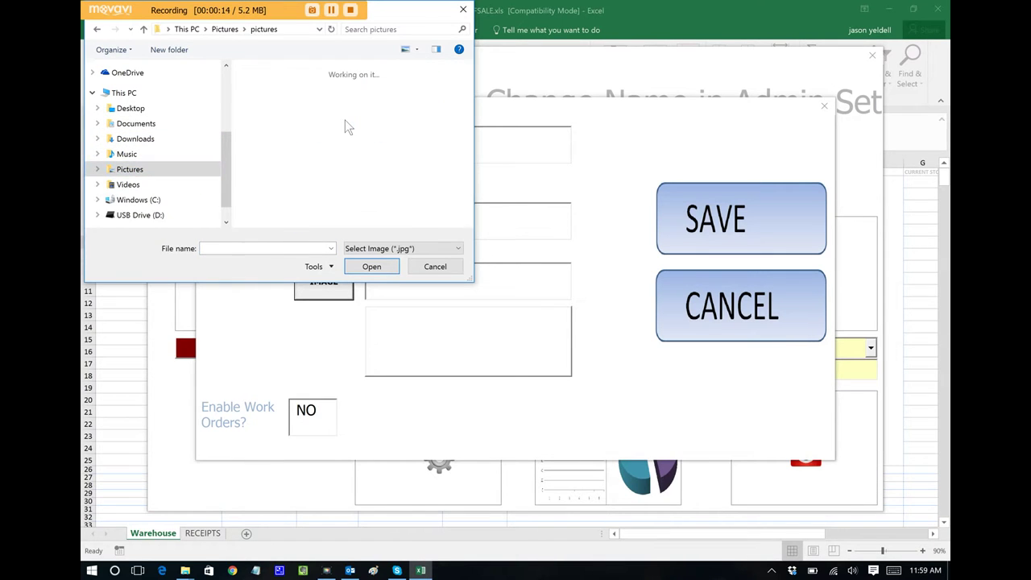
left_click(258, 248)
type("bi")
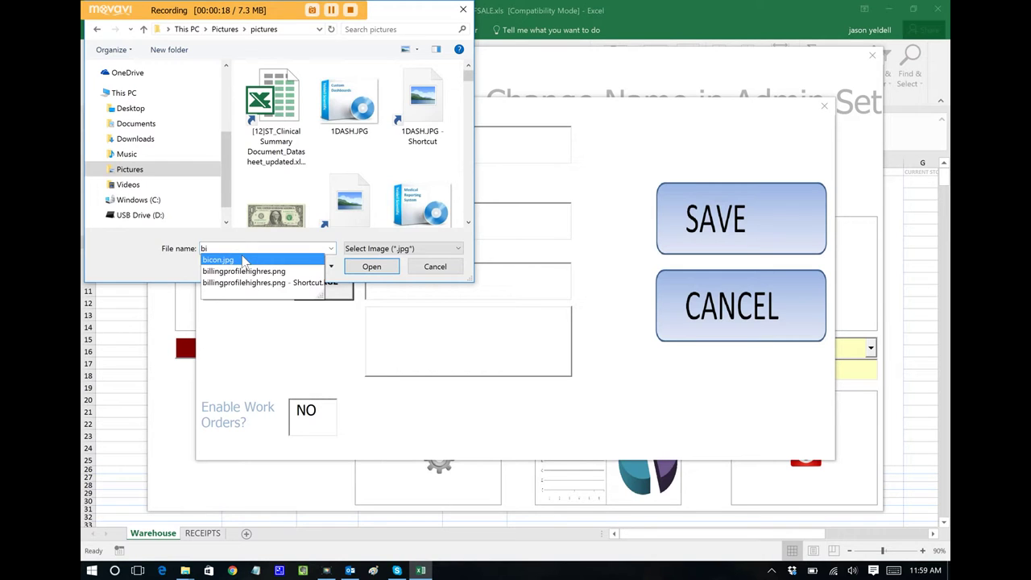
left_click(244, 259)
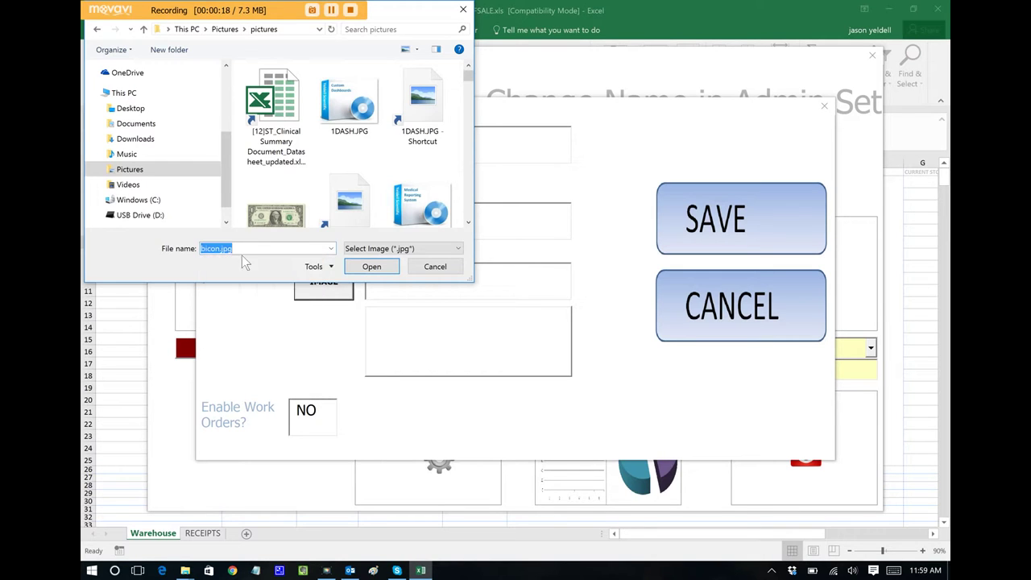
left_click(384, 267)
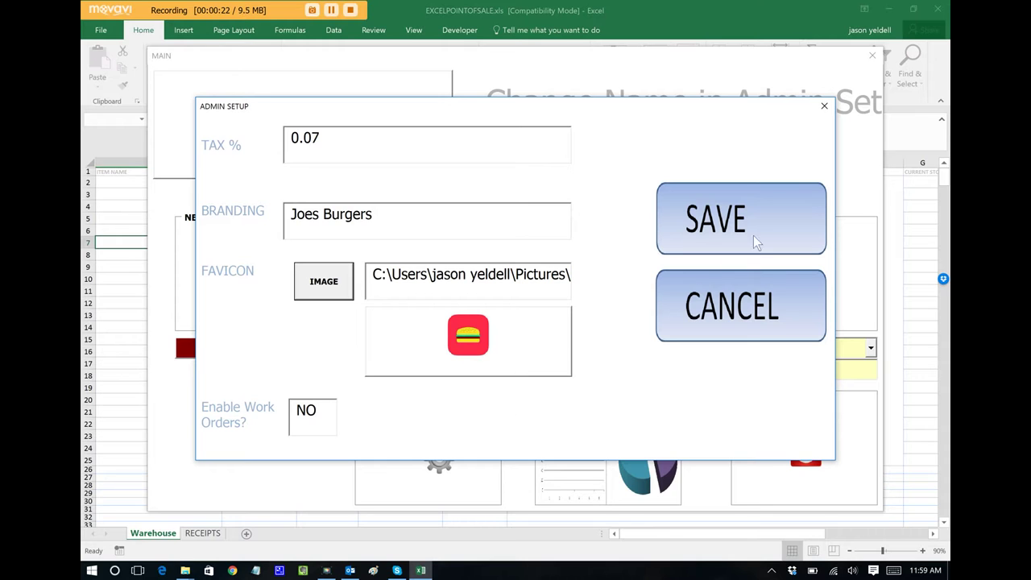
left_click(751, 212)
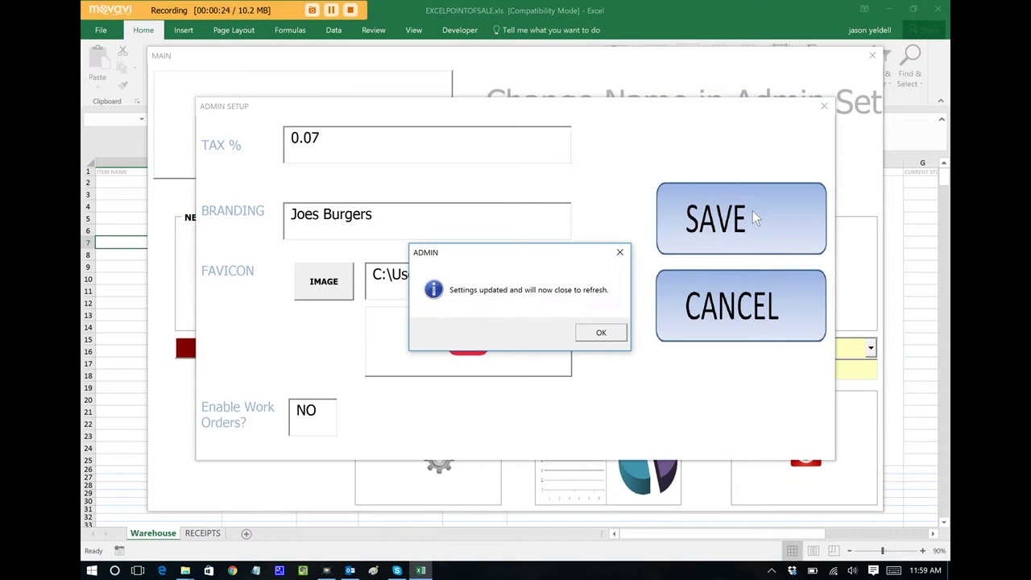
Dismiss the 'Settings updated' message, close the empty Excel window and relaunch Excel POS
left_click(600, 333)
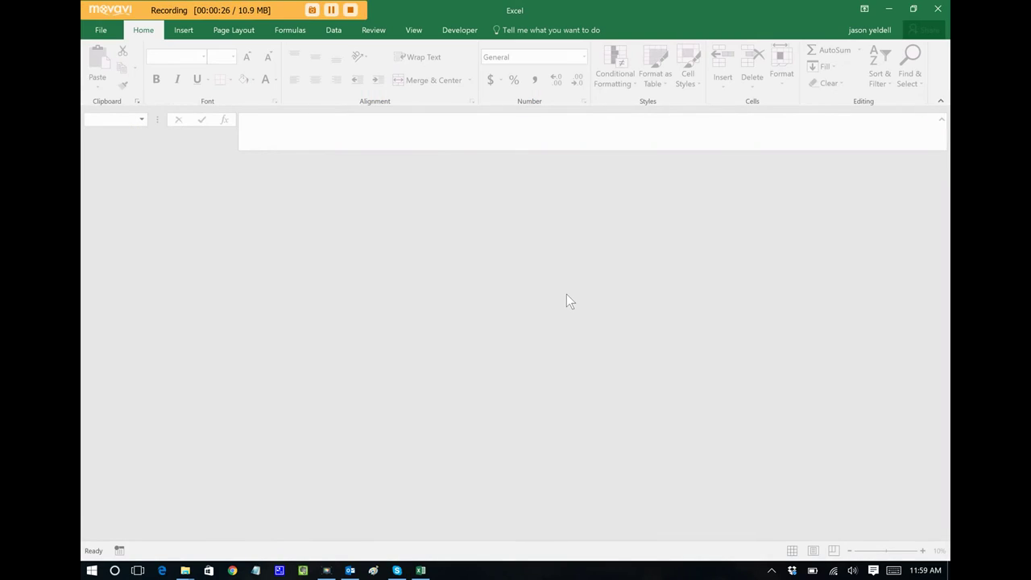
left_click(930, 6)
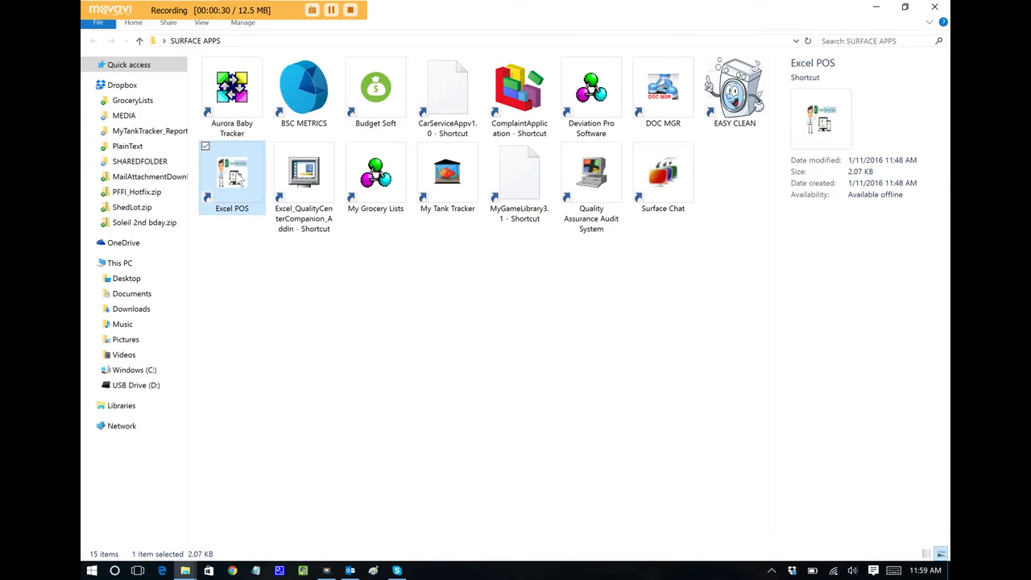
double_click(251, 179)
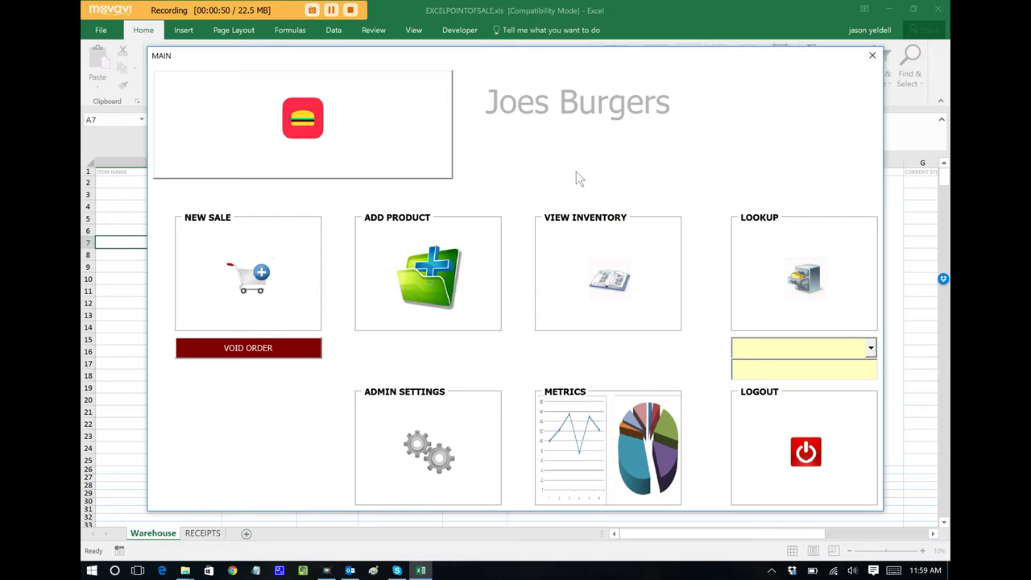
Enter a new product French Fries: SKU 100001, price 2.99, 5000 in stock, category Food
left_click(446, 274)
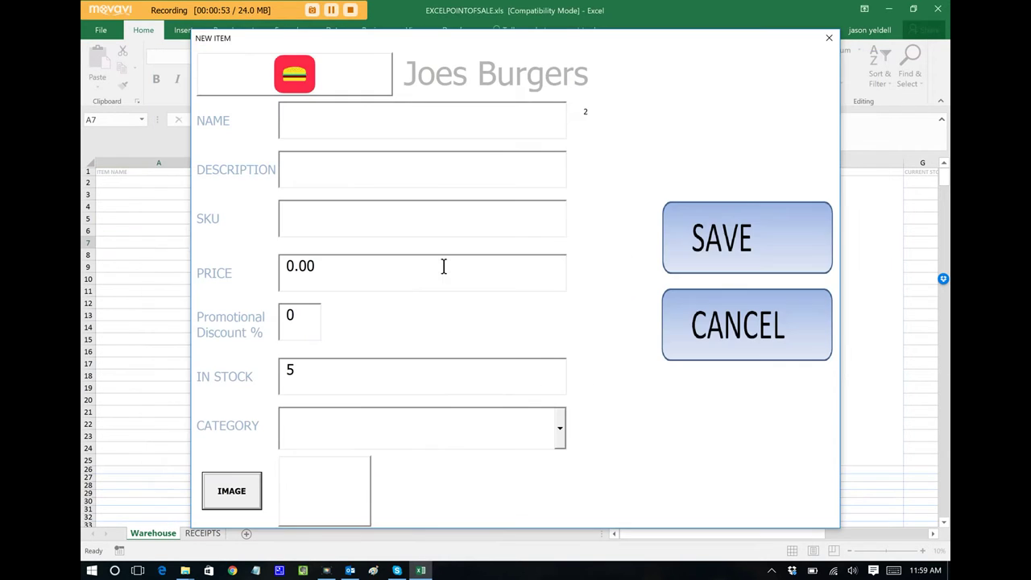
left_click(392, 105)
type("French F")
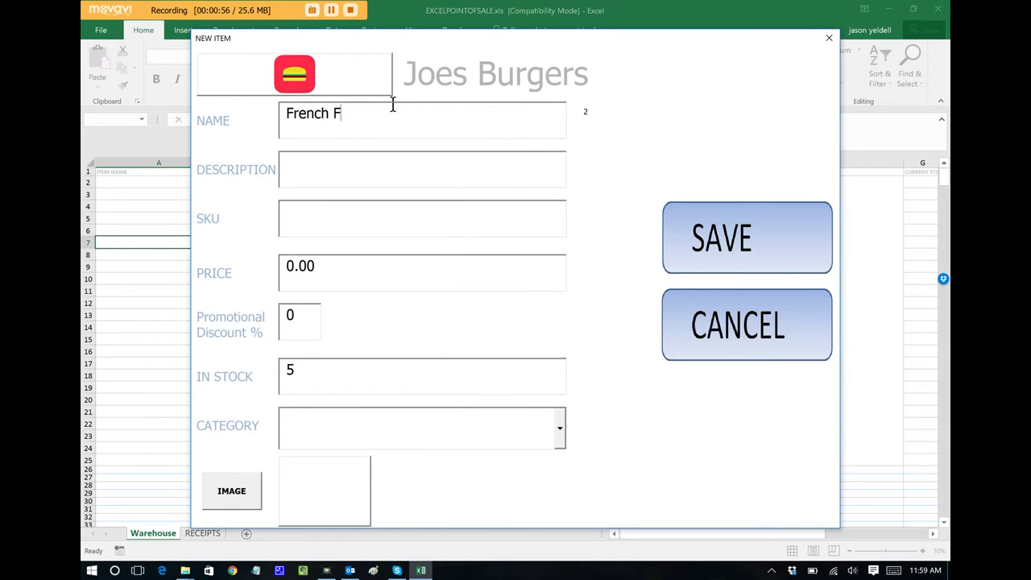
type("ries")
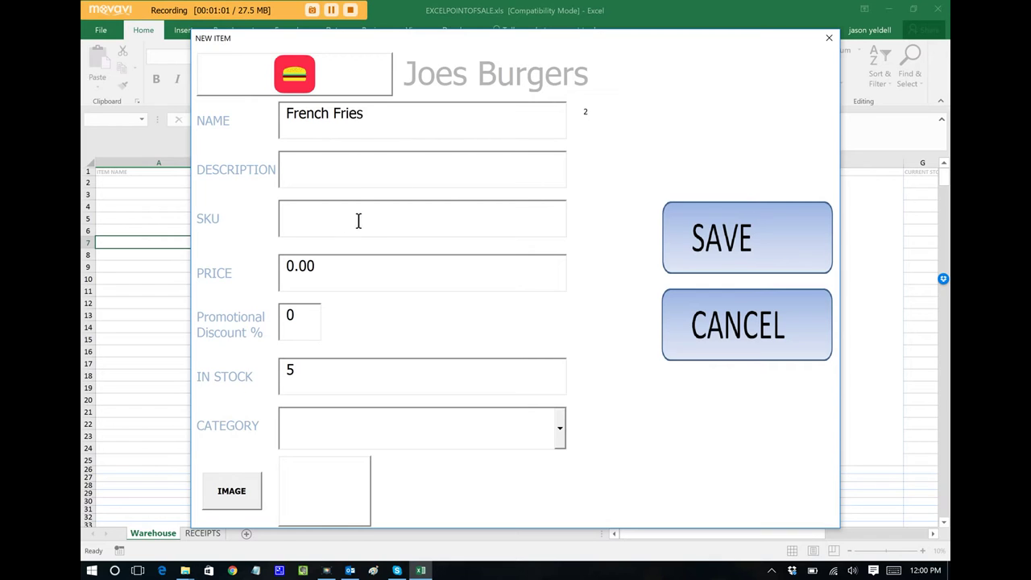
left_click(358, 222)
type("100001")
left_click(340, 278)
type("2.99")
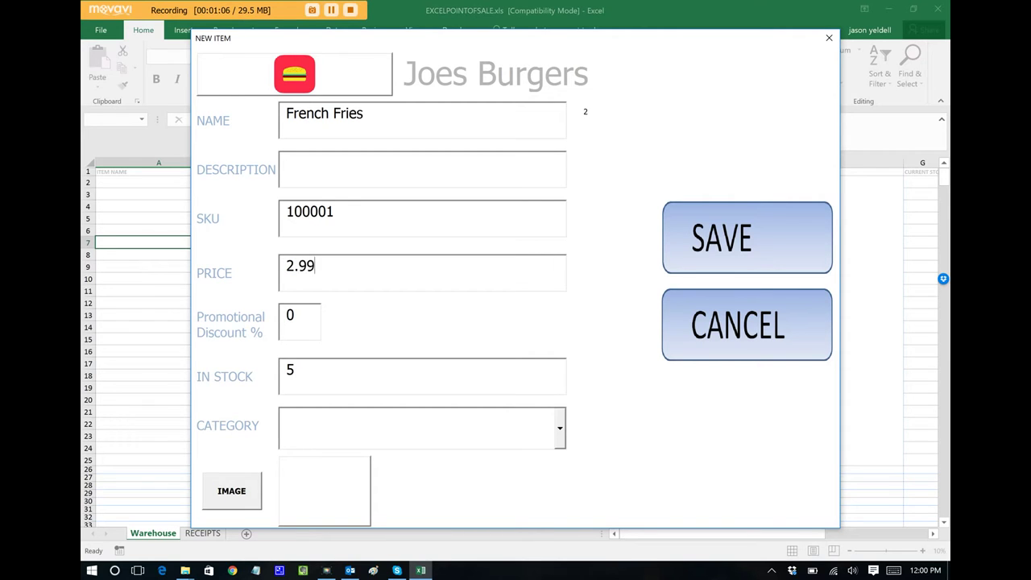
left_click(483, 381)
type("5000")
left_click(560, 433)
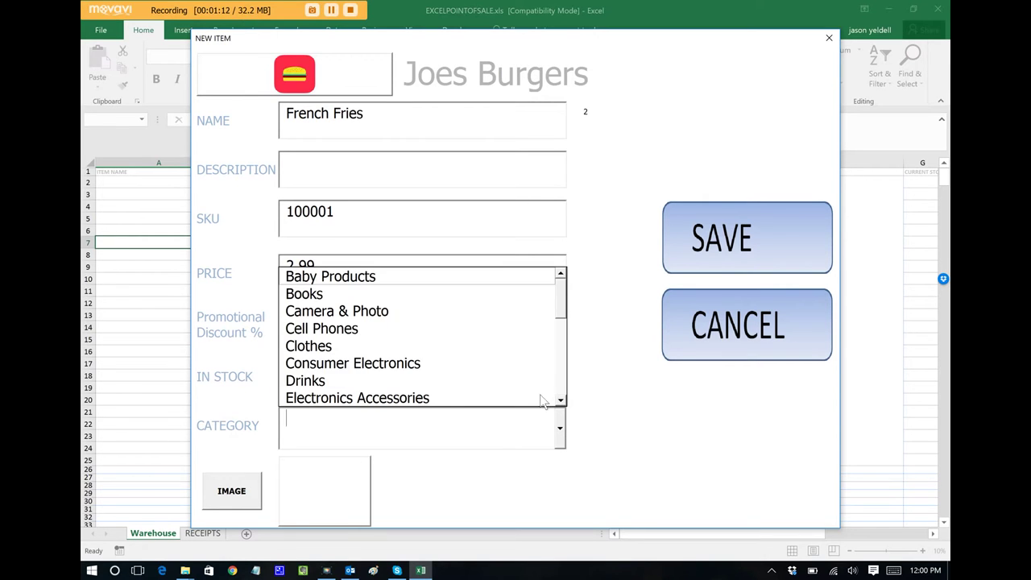
scroll(566, 306, "down", 3)
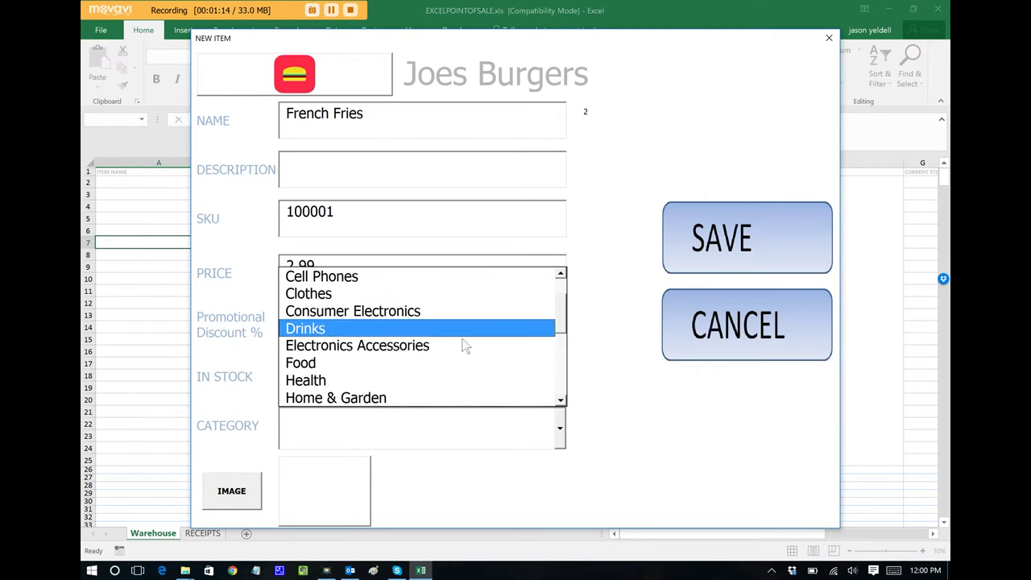
left_click(466, 364)
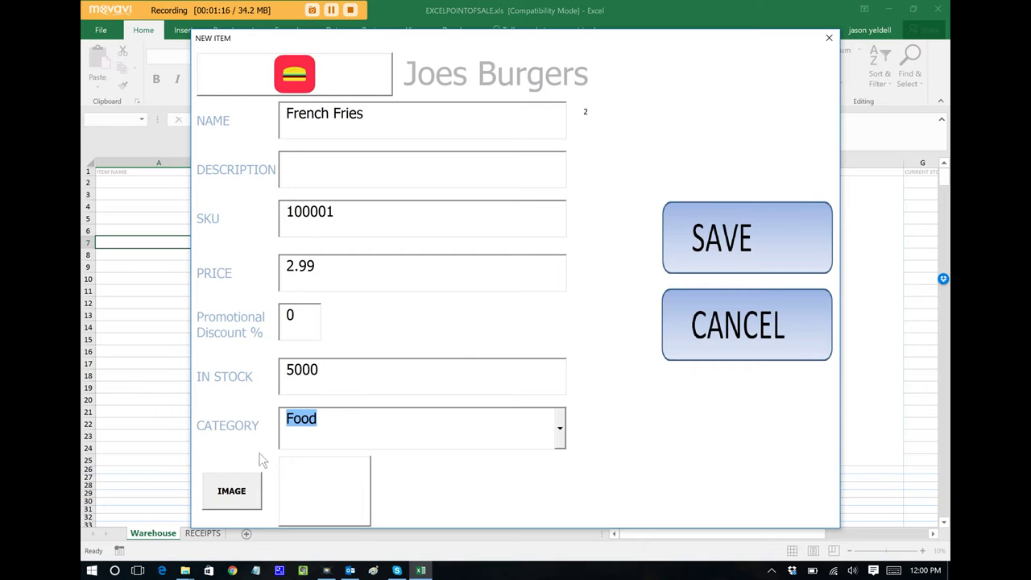
Attach frenchfries.jpg from the pictures folder and save the French Fries product
left_click(242, 505)
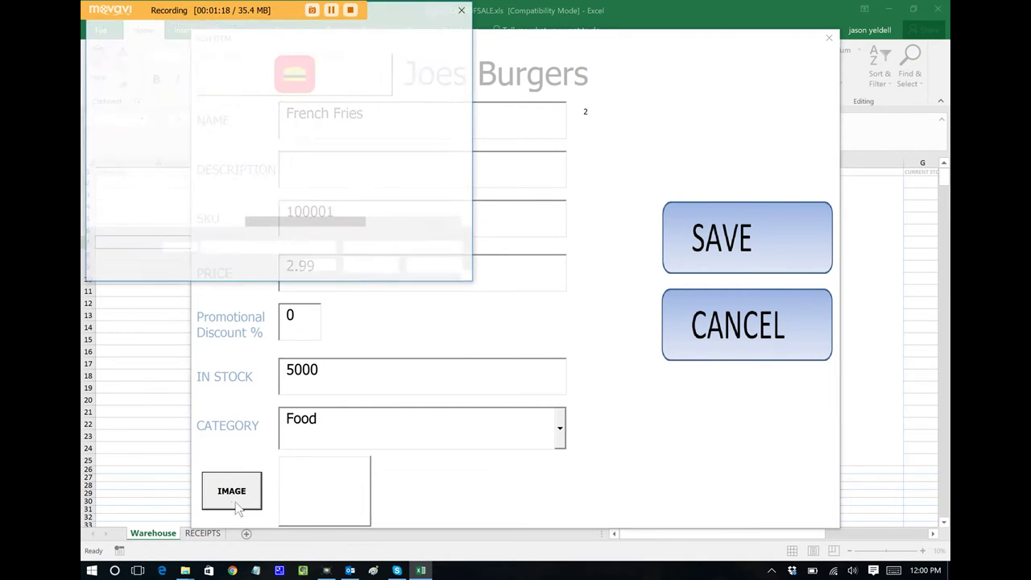
left_click(125, 170)
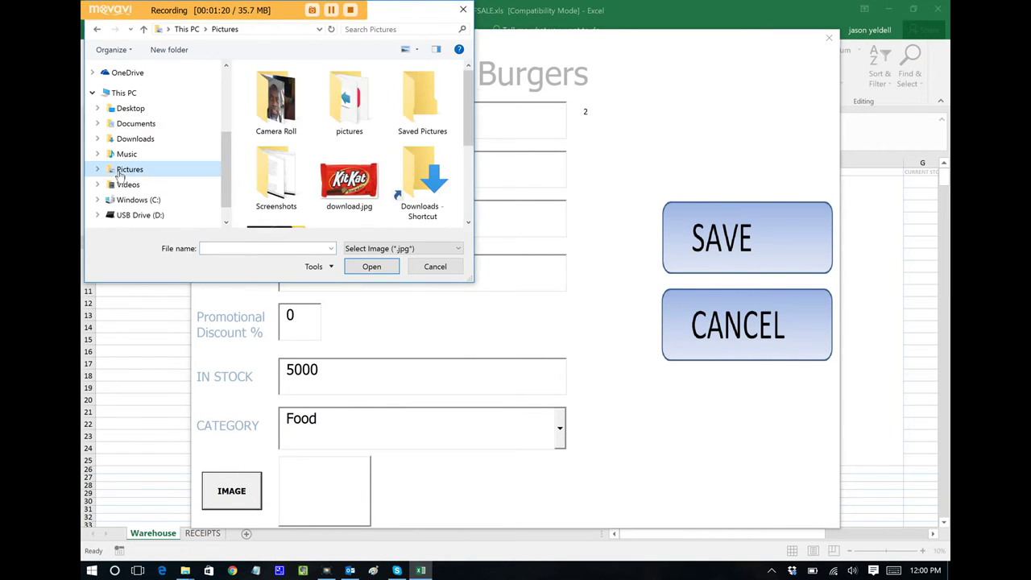
double_click(350, 120)
type("fre")
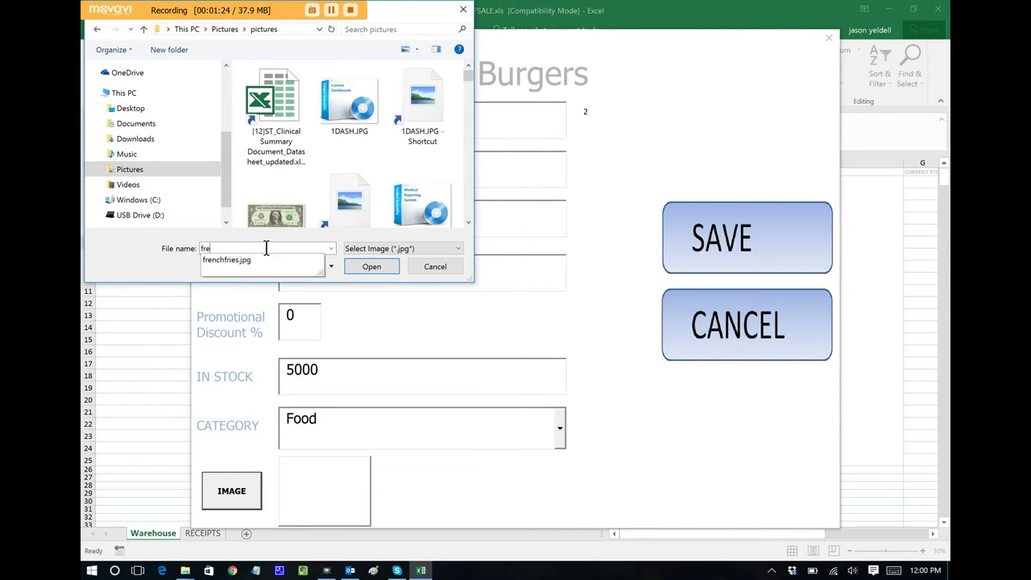
left_click(256, 258)
left_click(370, 266)
left_click(724, 251)
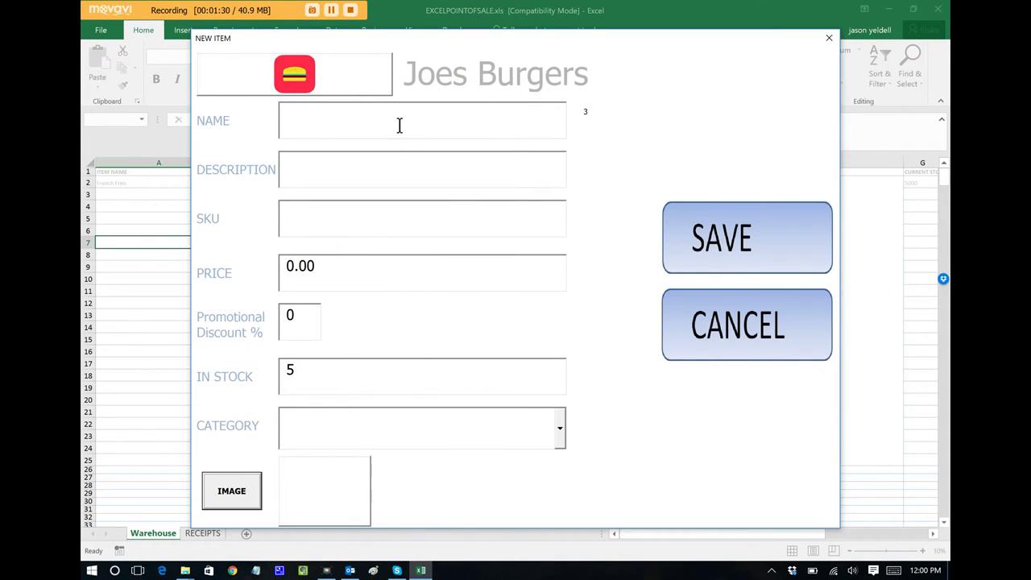
Enter a new item Cheeseburger: SKU 199377, price 4.49, 5000 in stock, category Food
left_click(398, 125)
type("Cheeseburger")
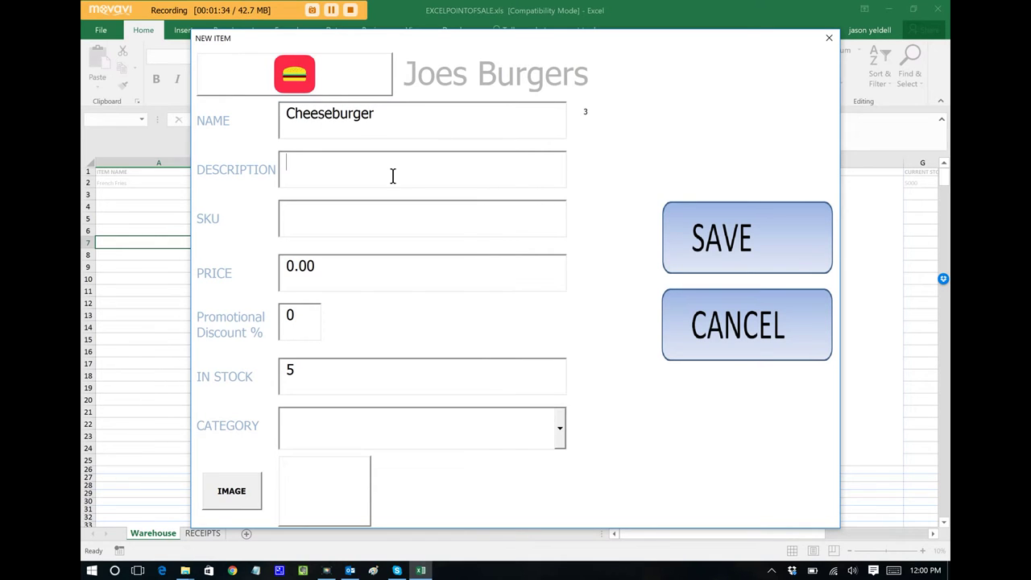
left_click(374, 219)
type("199377")
left_click_drag(338, 262, 110, 261)
type("4.49")
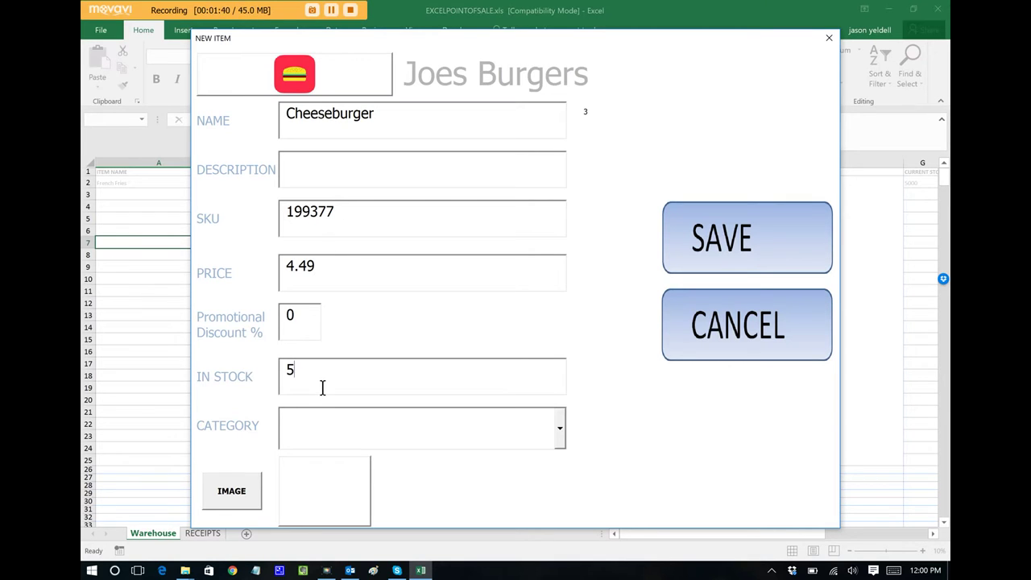
left_click(321, 388)
type("5000")
left_click(560, 428)
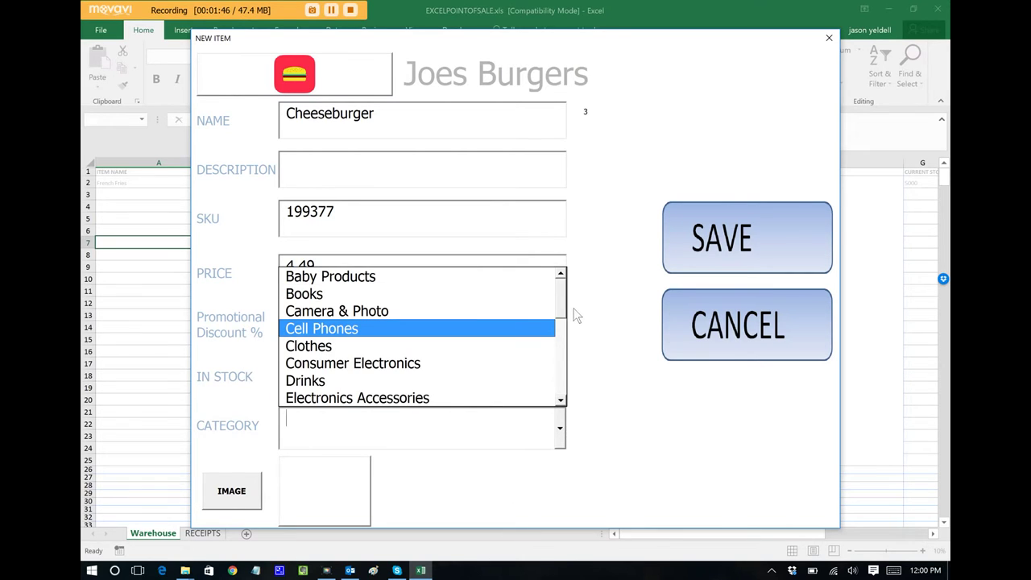
left_click_drag(564, 306, 561, 325)
left_click(521, 346)
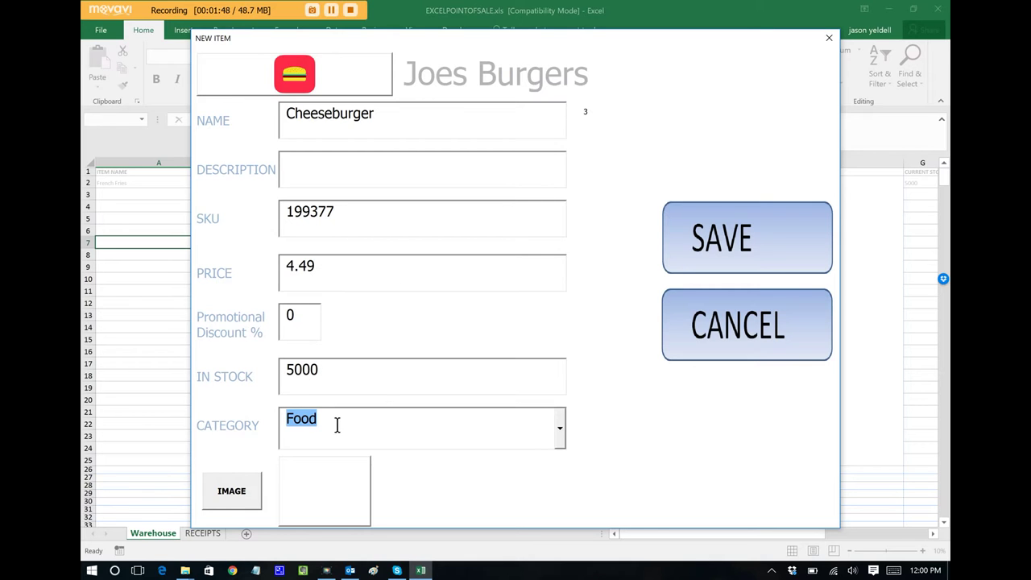
Attach cheeseburger.jpg from the pictures folder and save the Cheeseburger item
left_click(231, 491)
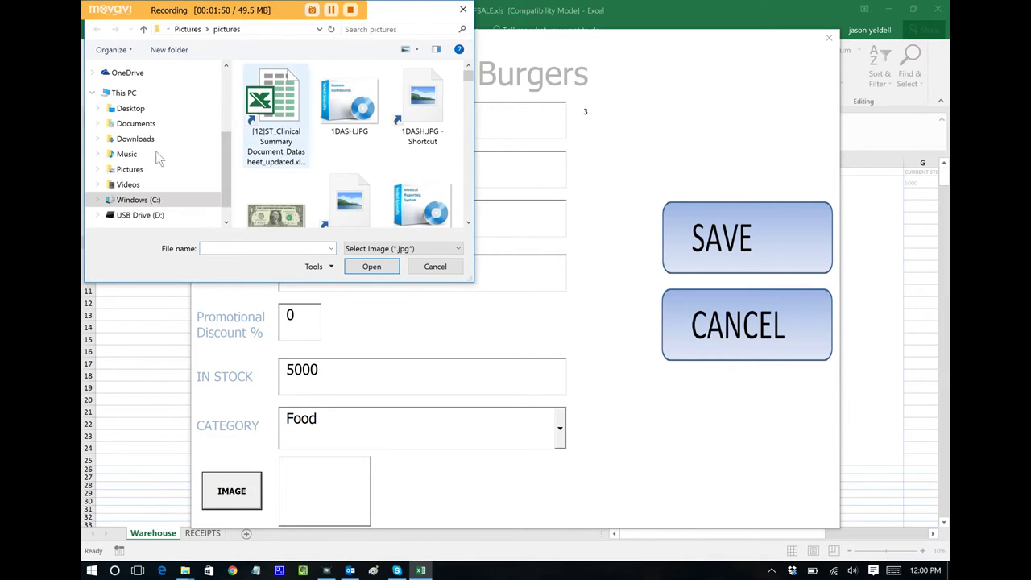
left_click(125, 170)
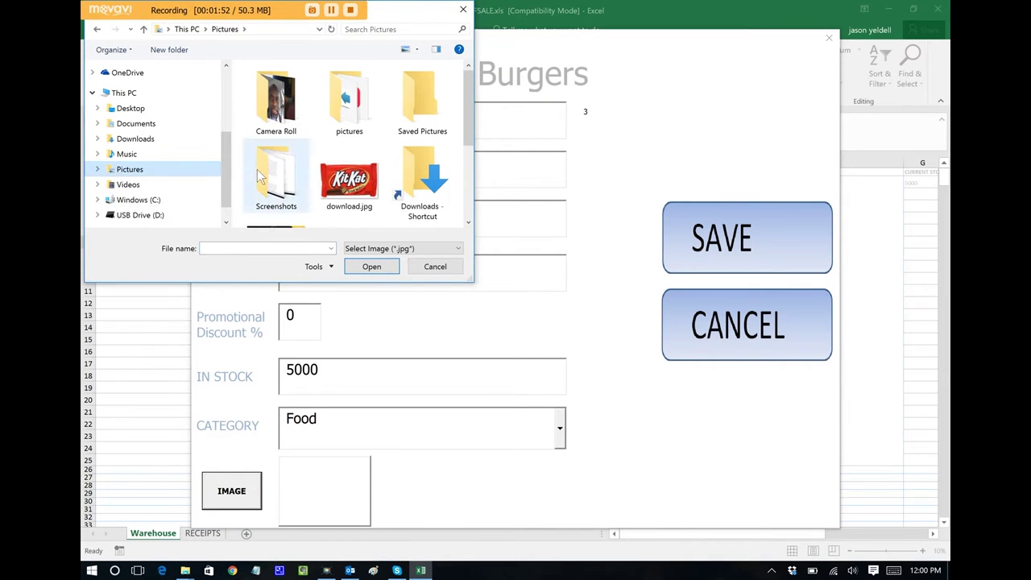
double_click(350, 119)
left_click(257, 248)
type("c")
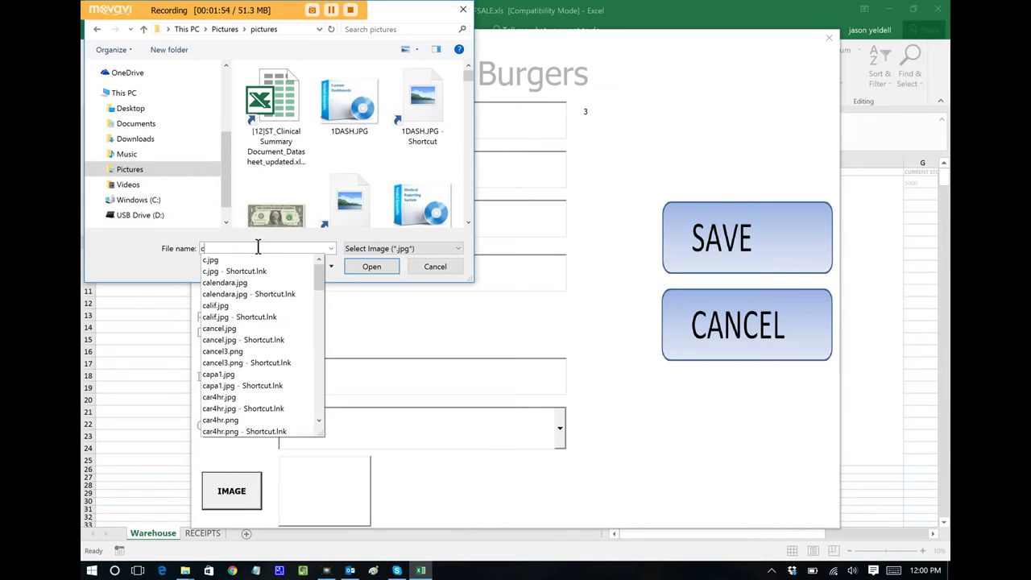
type("he")
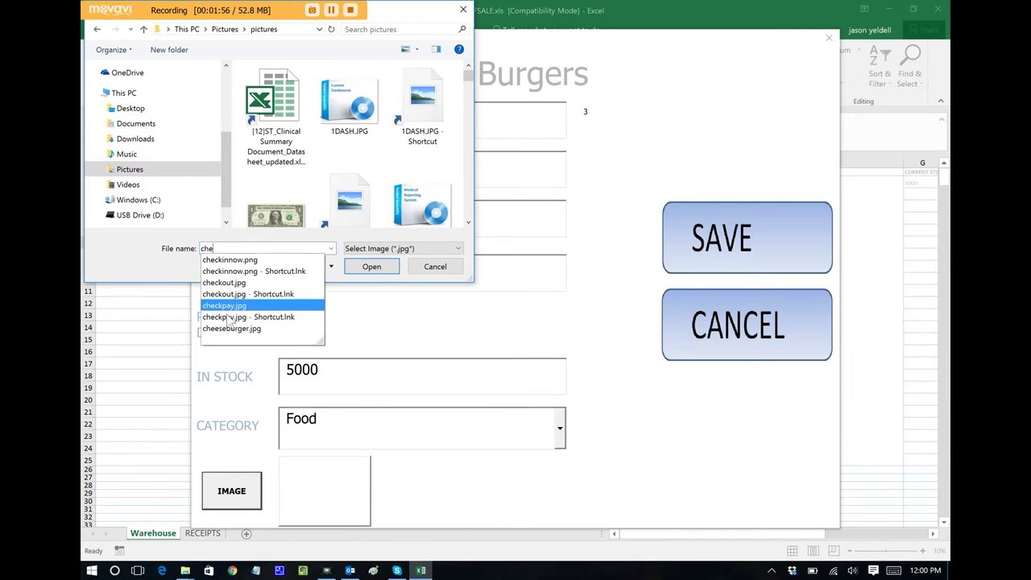
left_click(229, 329)
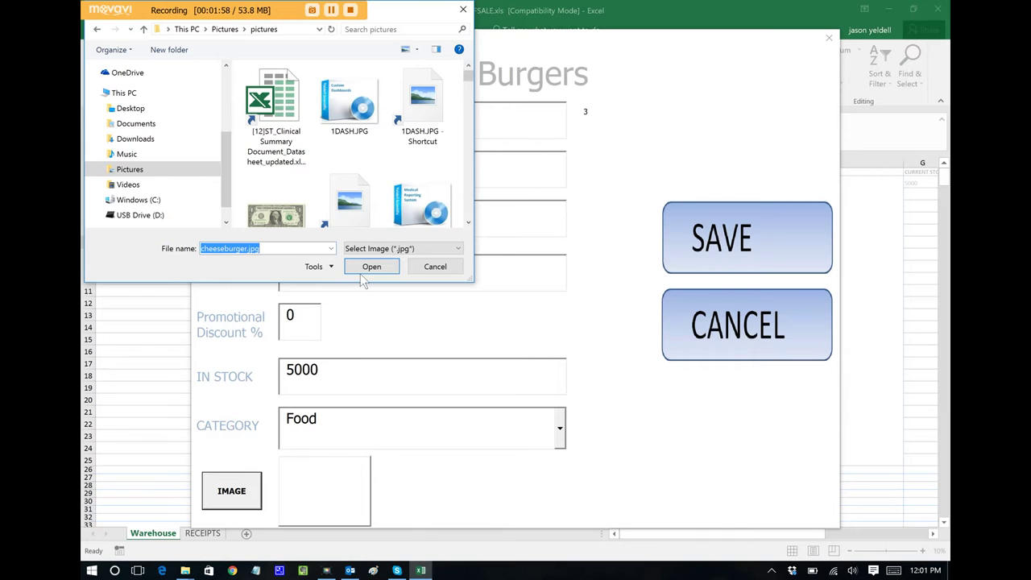
left_click(360, 270)
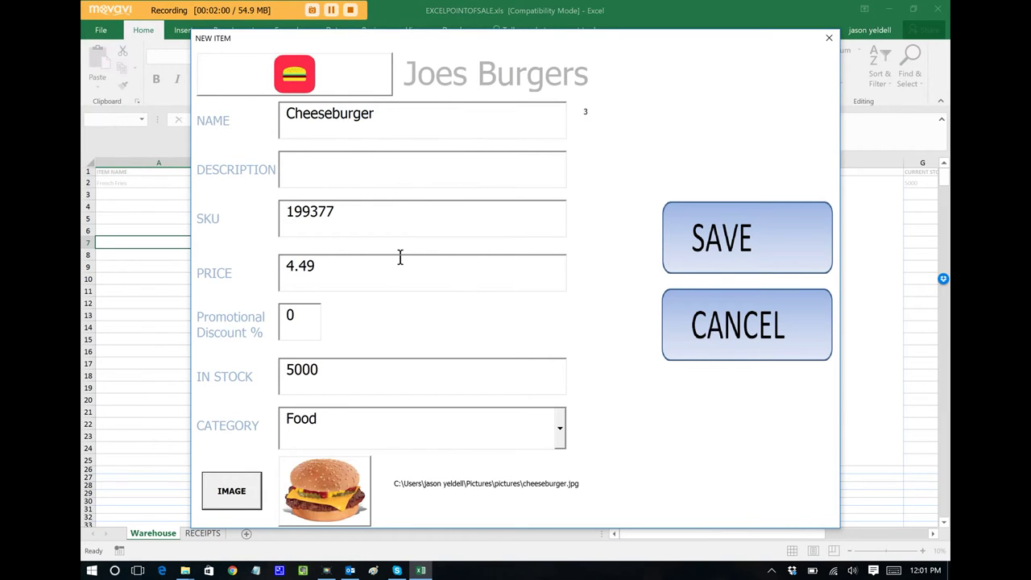
left_click(733, 242)
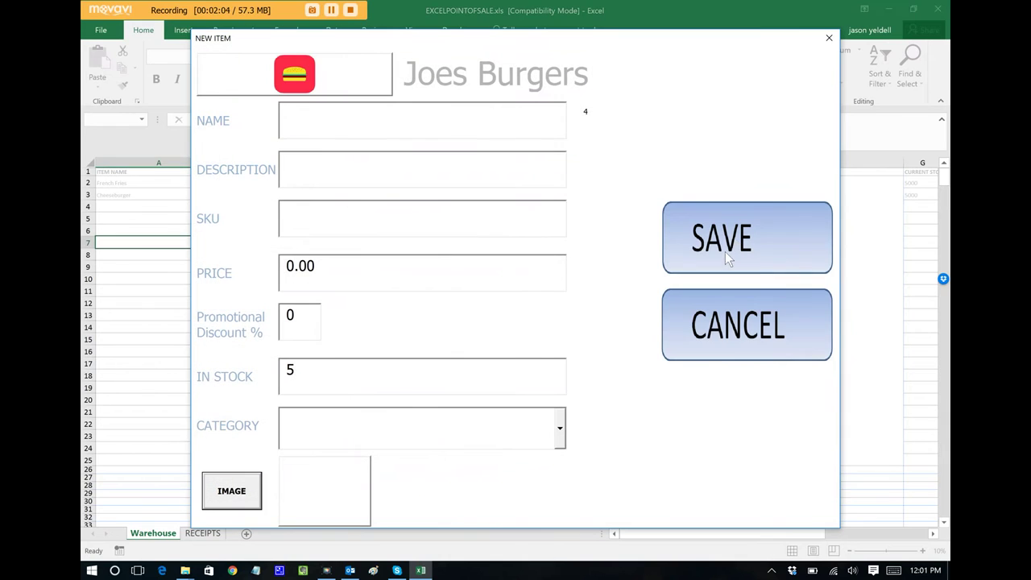
Cancel the New Item form and start a New Sale from the MAIN menu
left_click(728, 319)
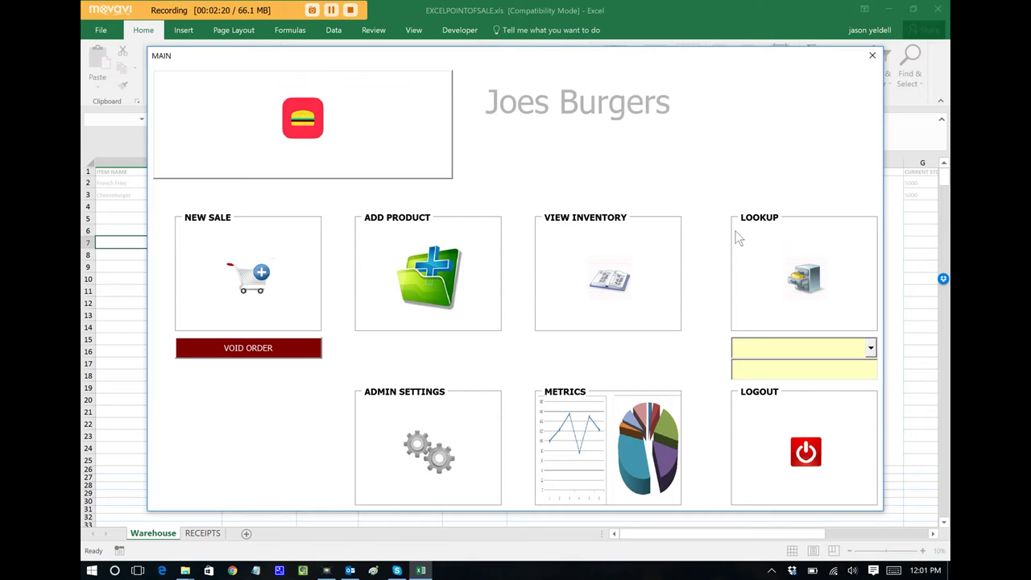
left_click(248, 273)
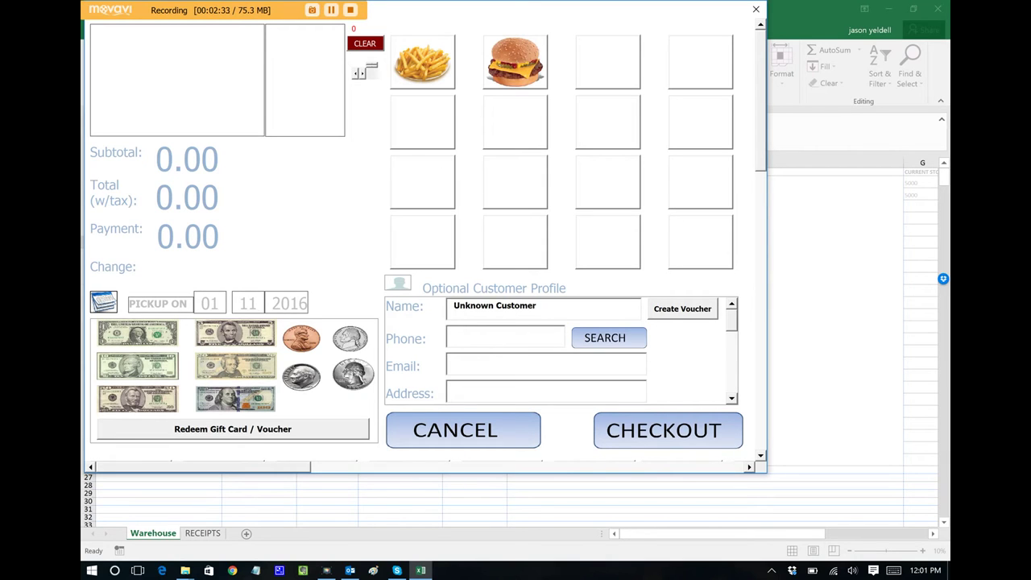
Ring up two French Fries and one Cheeseburger (11.20) and enter a $50 payment
left_click(422, 61)
left_click(422, 61)
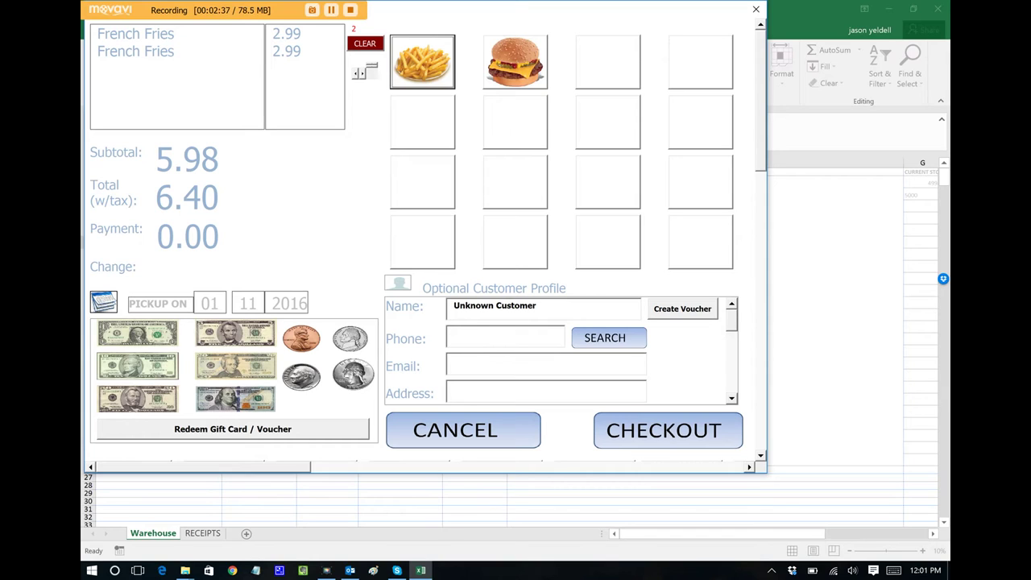
left_click(515, 61)
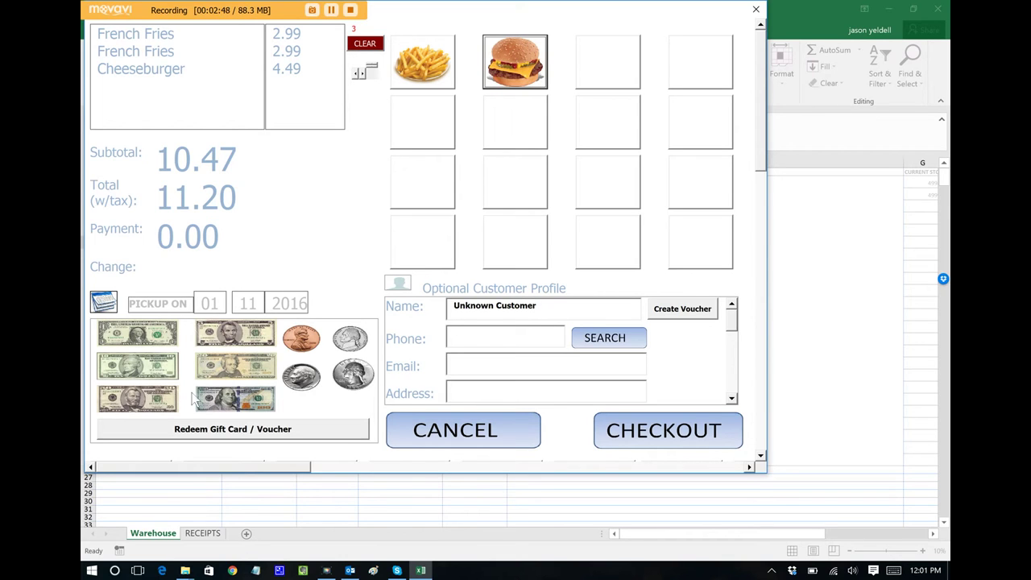
left_click(148, 408)
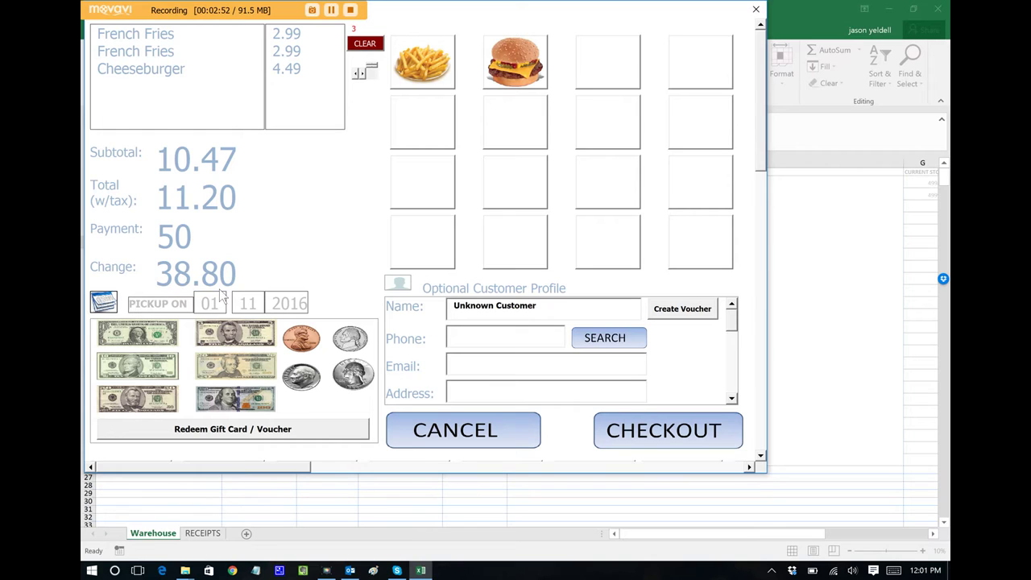
Enter the customer's name and e-mail address in the profile, then check out
left_click(564, 311)
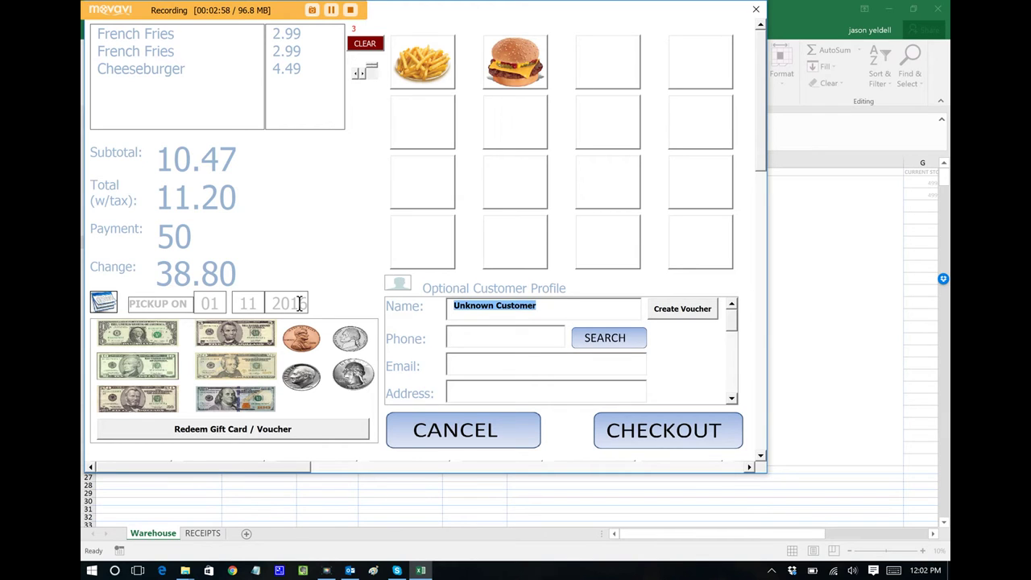
type("John Doe")
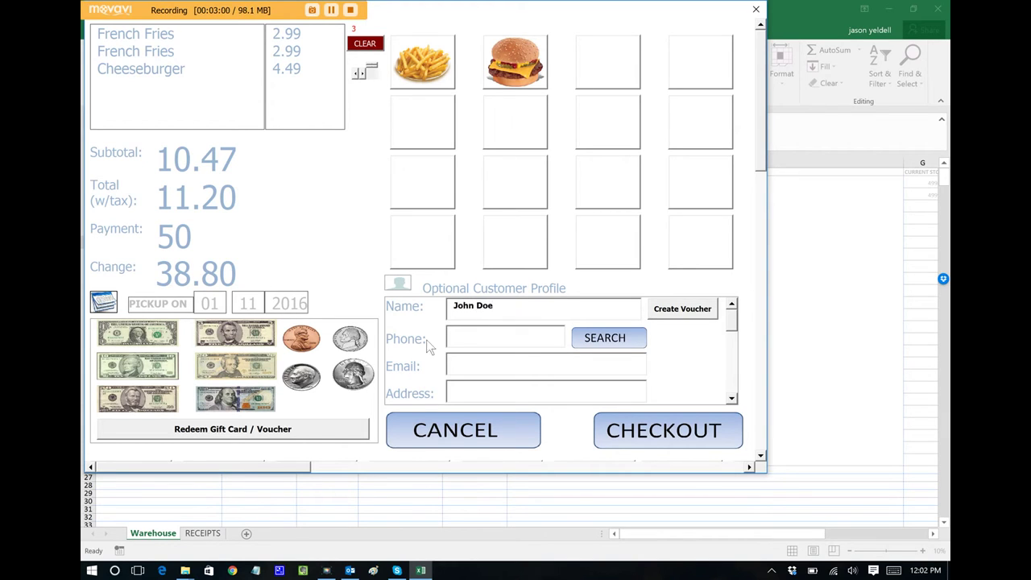
left_click(487, 363)
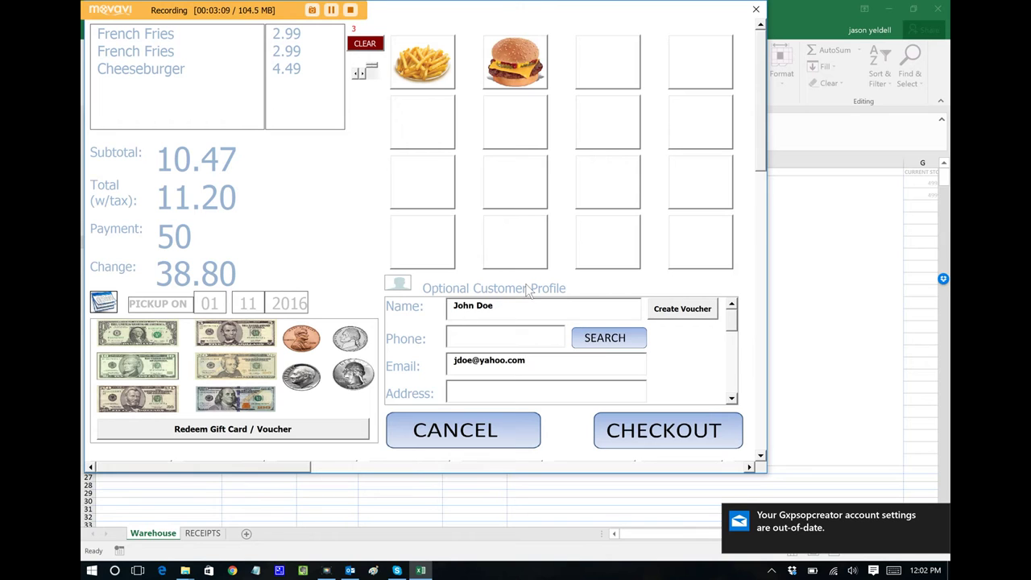
left_click(668, 427)
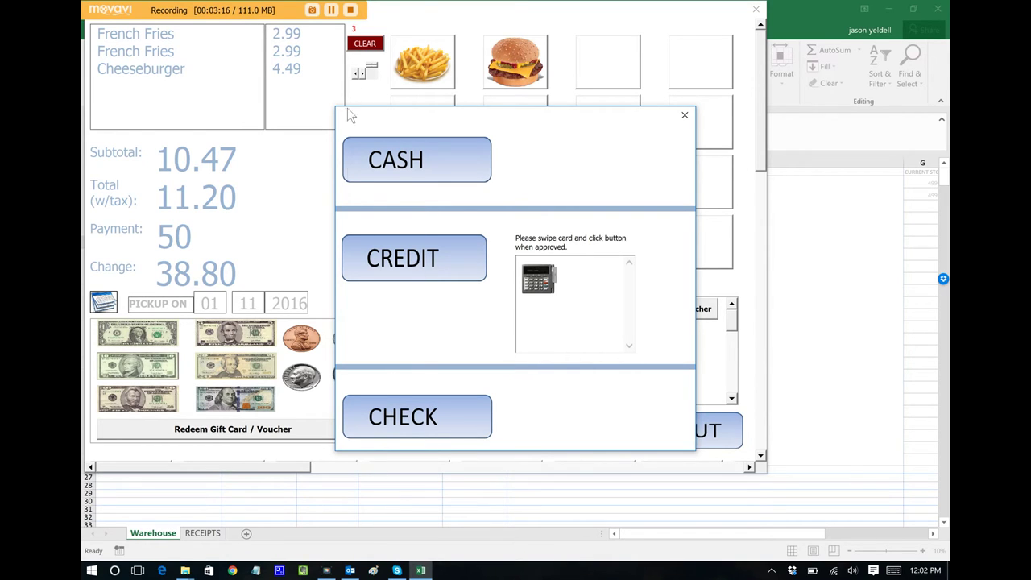
Pay order 1007 in cash and confirm the 38.80 change
left_click(405, 165)
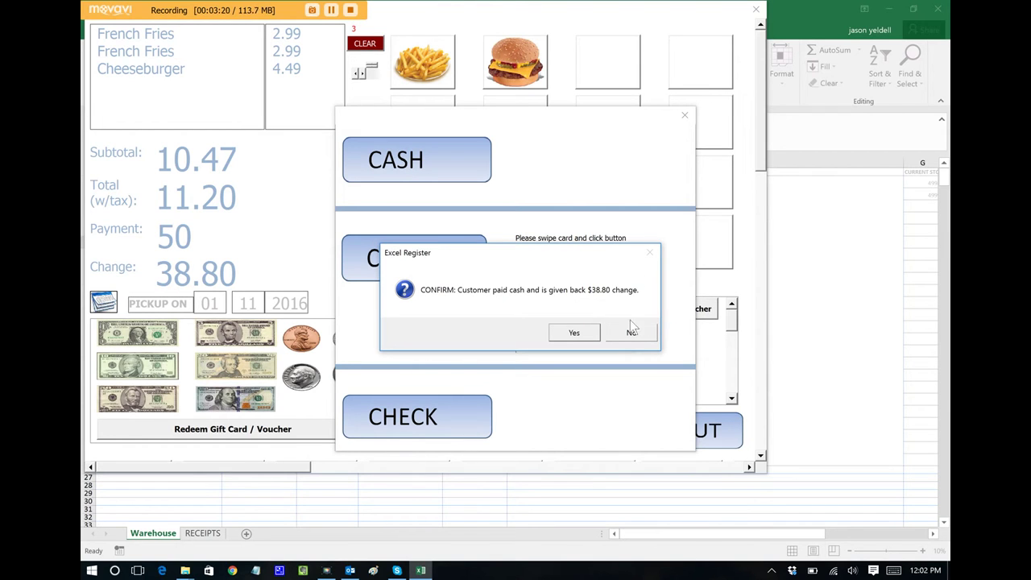
left_click(585, 336)
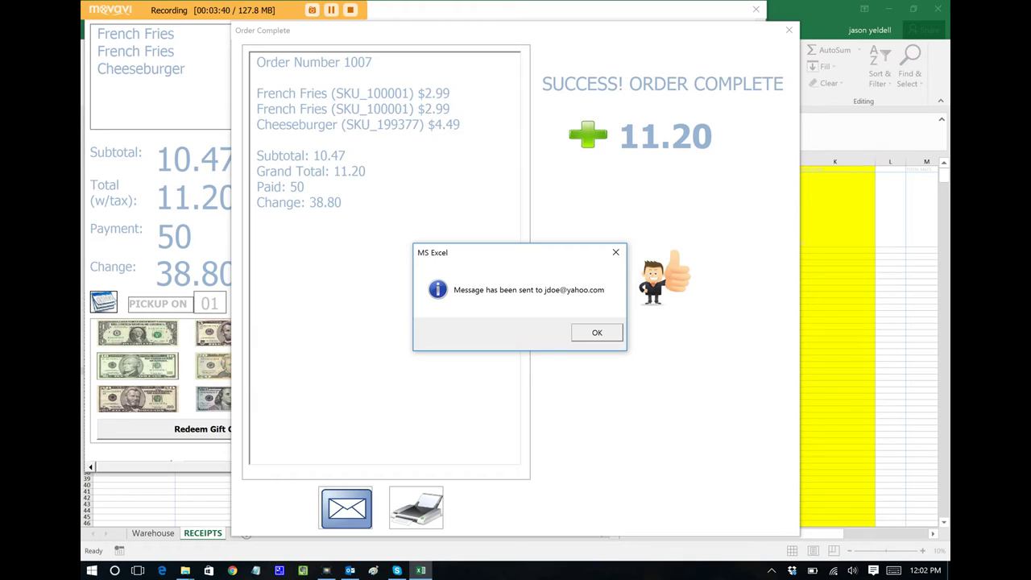
Dismiss the 'Message has been sent' notice to reveal order 1007's summary (total 11.20, change 38.80)
key("Return")
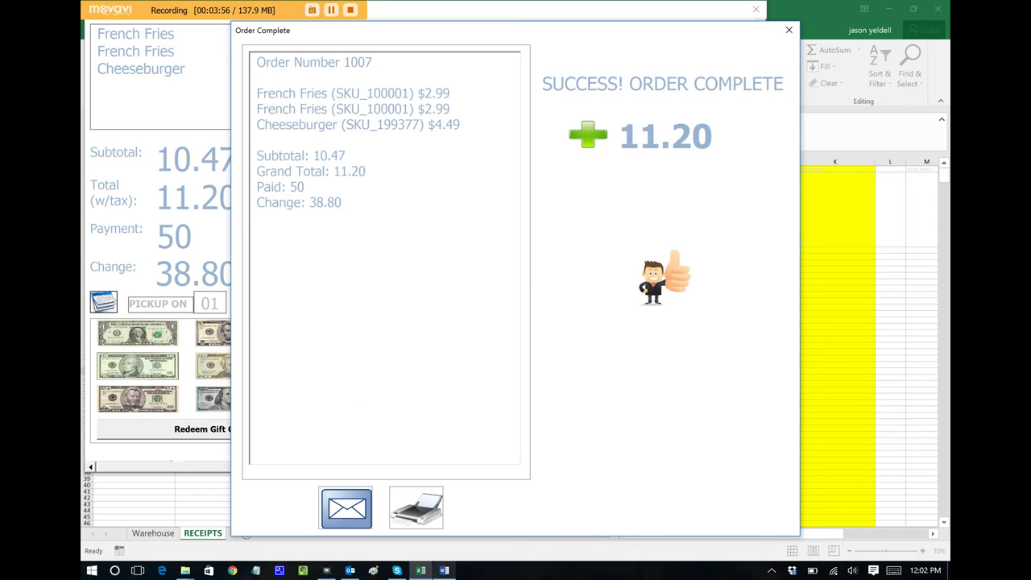
Switch to Word, enable editing, and close the blank receipt document
left_click(445, 571)
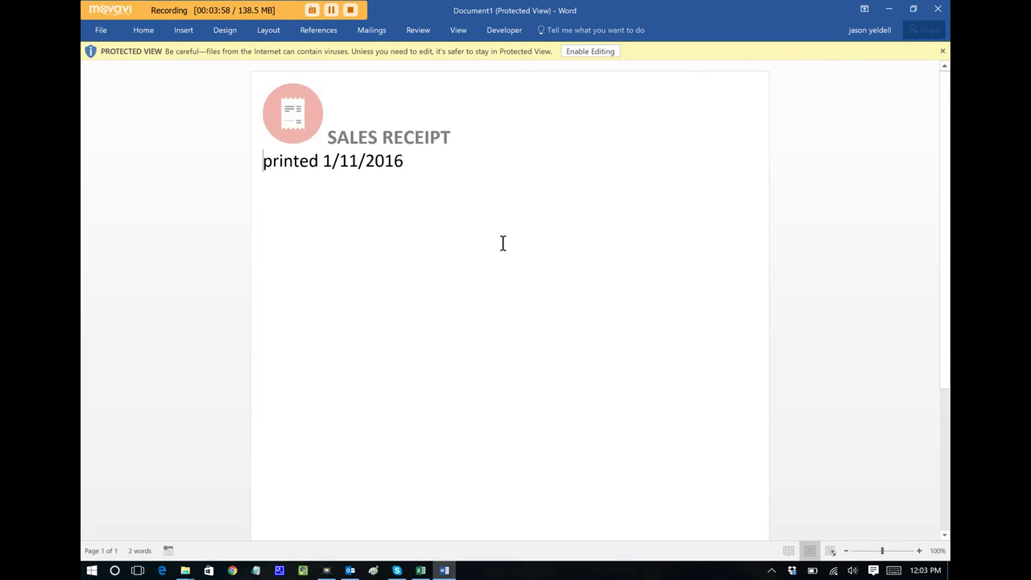
left_click(585, 55)
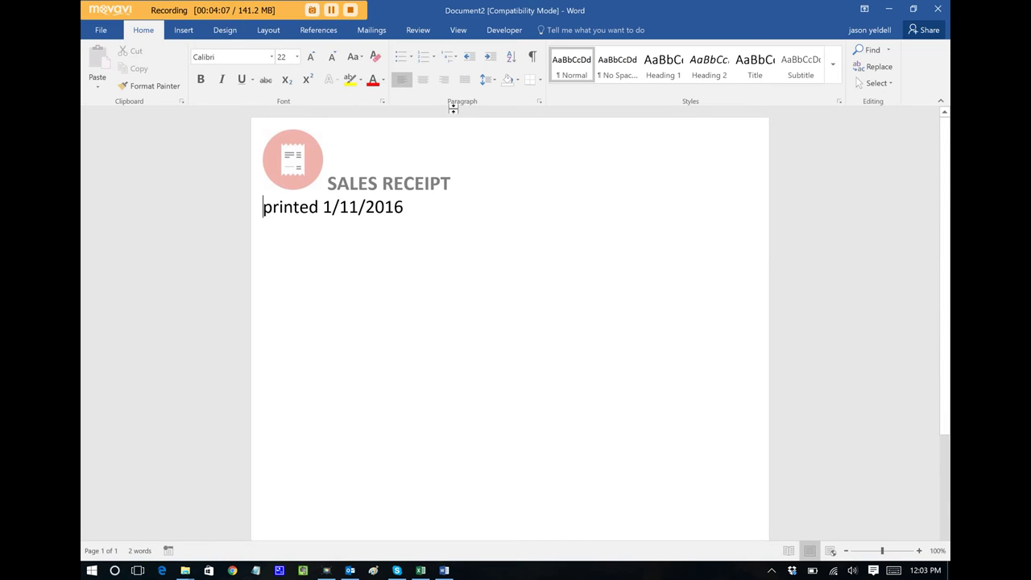
left_click(944, 16)
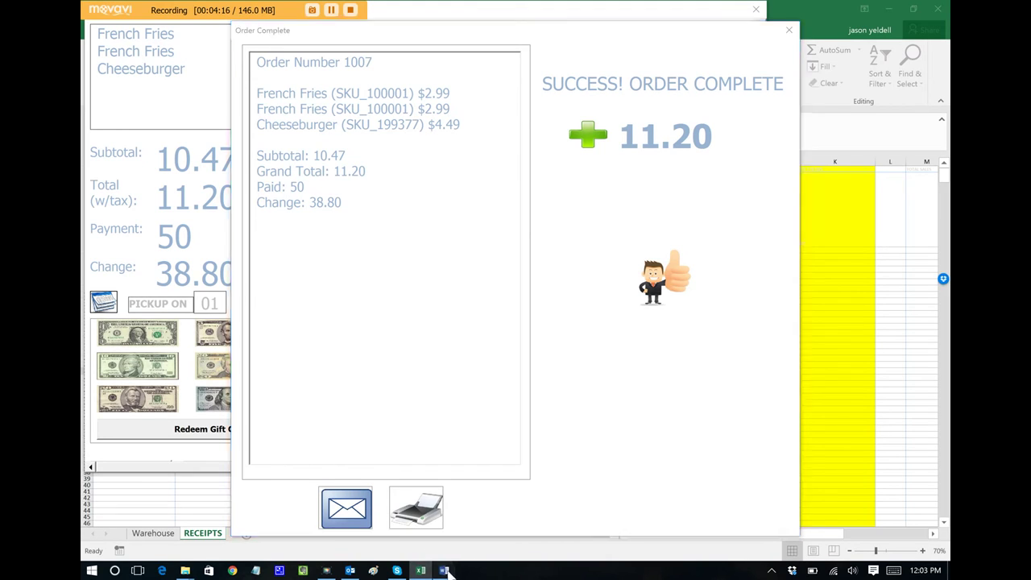
Review the generated 1007.doc sales receipt for order 1007, then close Word
left_click(445, 570)
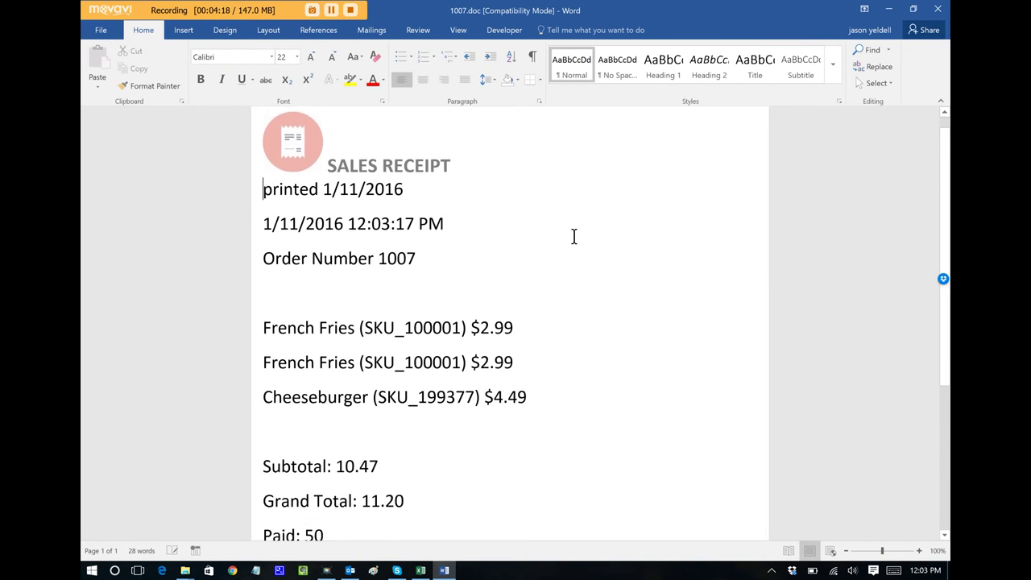
scroll(568, 233, "down", 3)
scroll(563, 227, "up", 3)
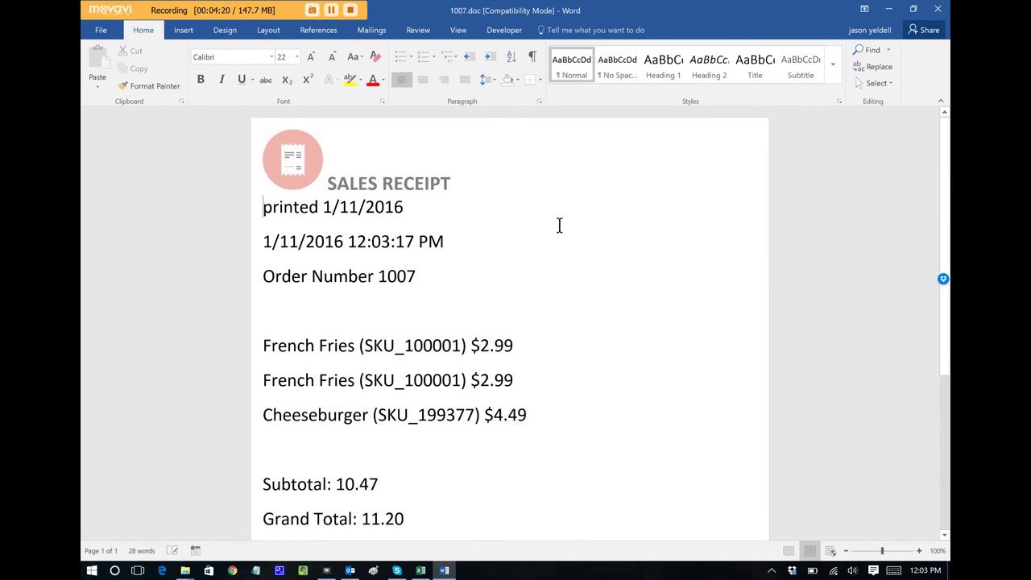
left_click(938, 9)
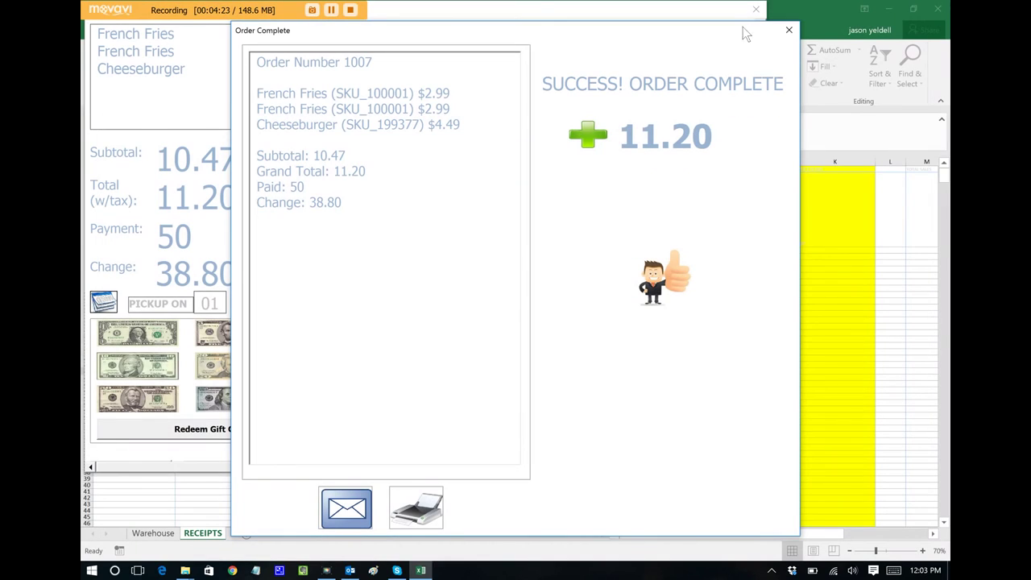
Look up the customer's past orders by username, find order 1007, then close its report
left_click(789, 32)
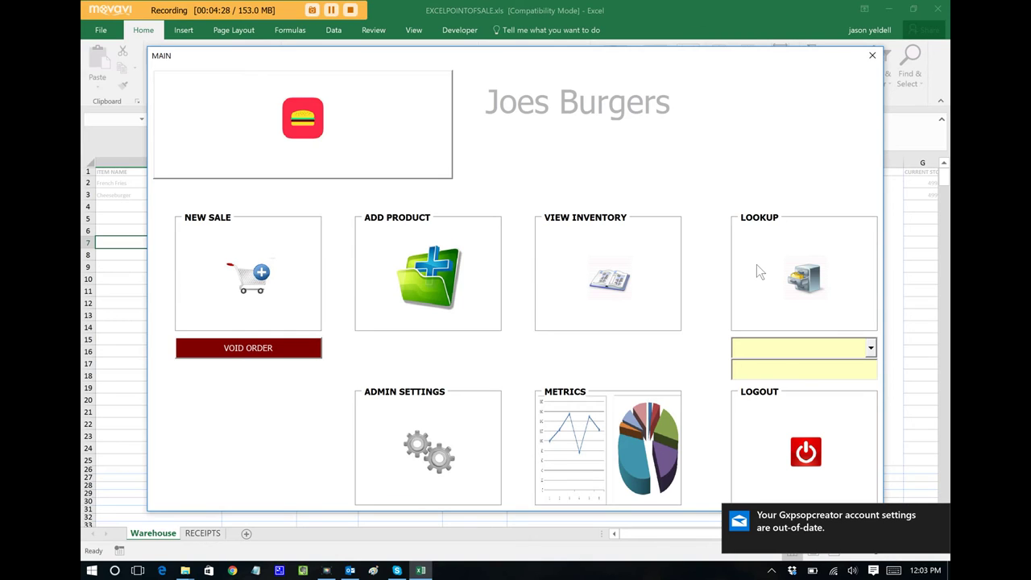
left_click(777, 349)
type("jdoe")
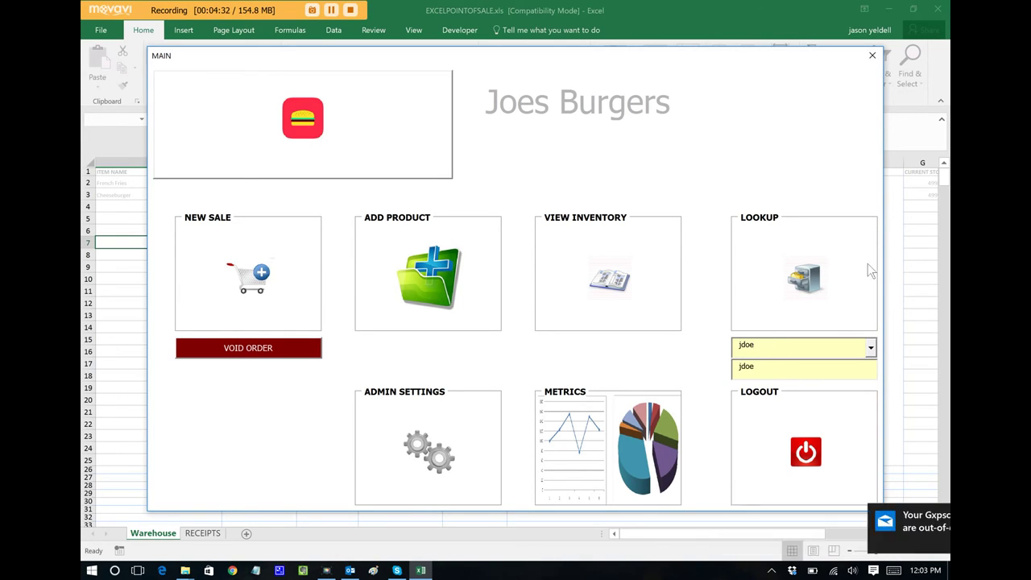
left_click(806, 277)
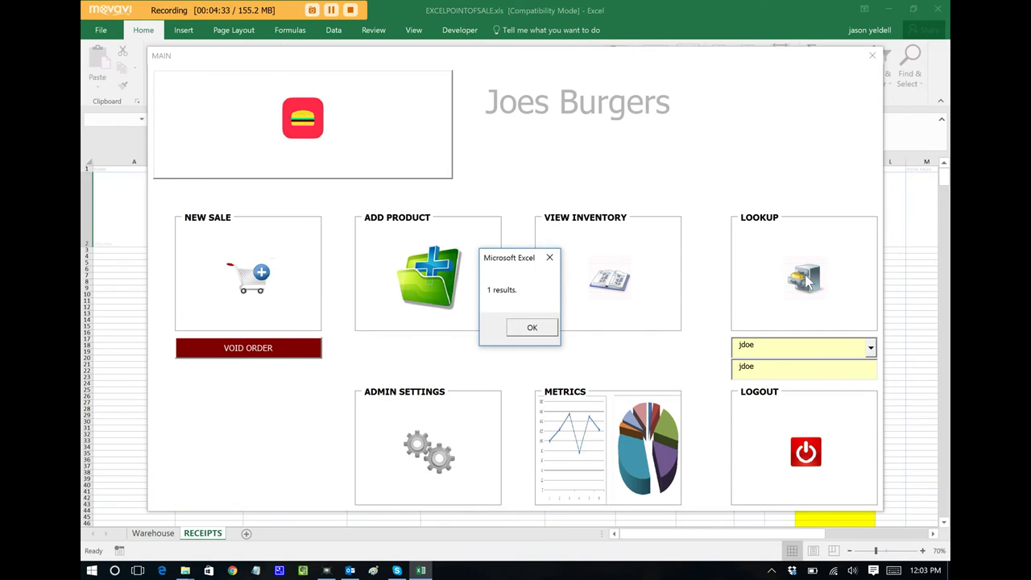
left_click(530, 328)
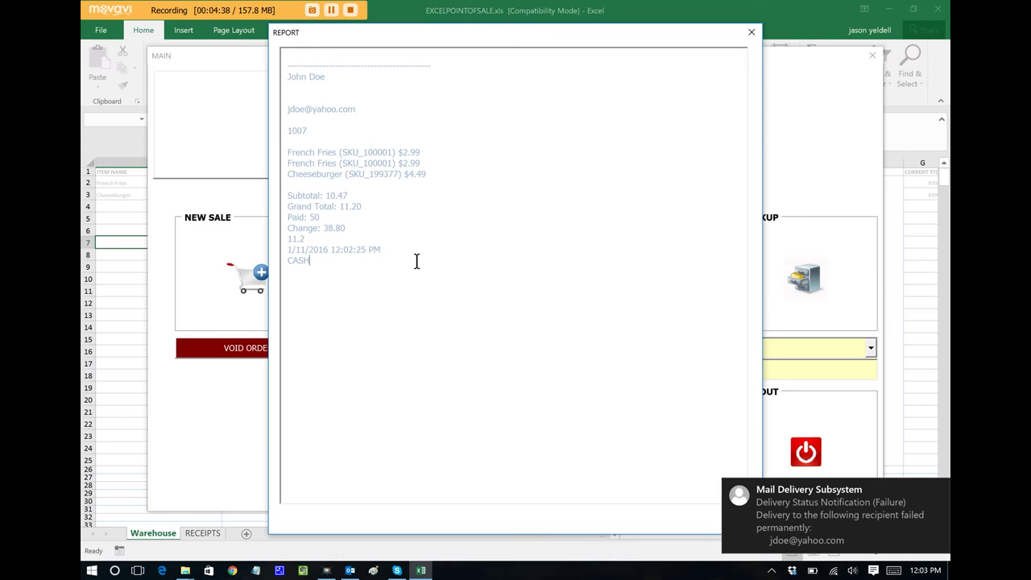
left_click(936, 488)
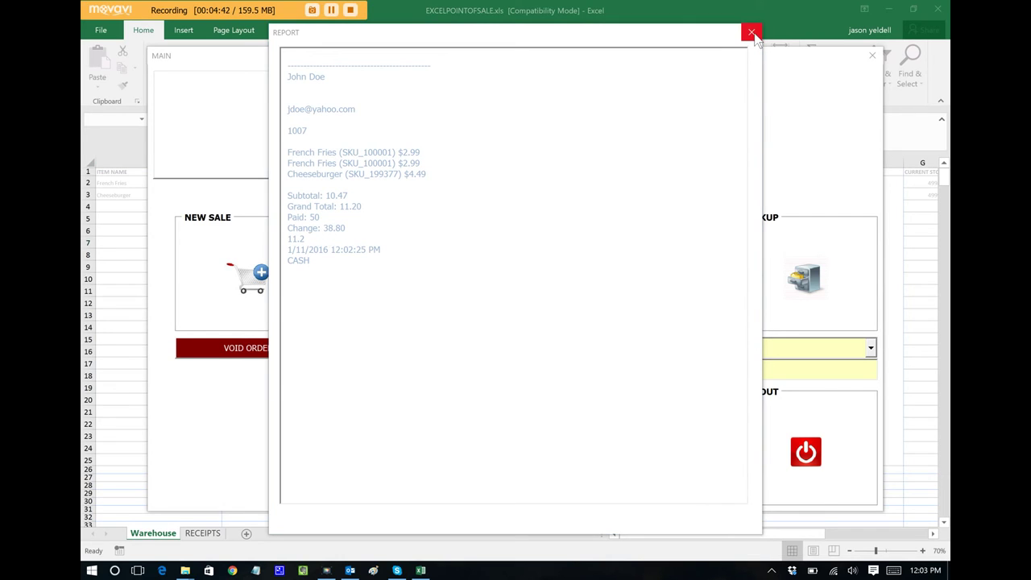
left_click(750, 33)
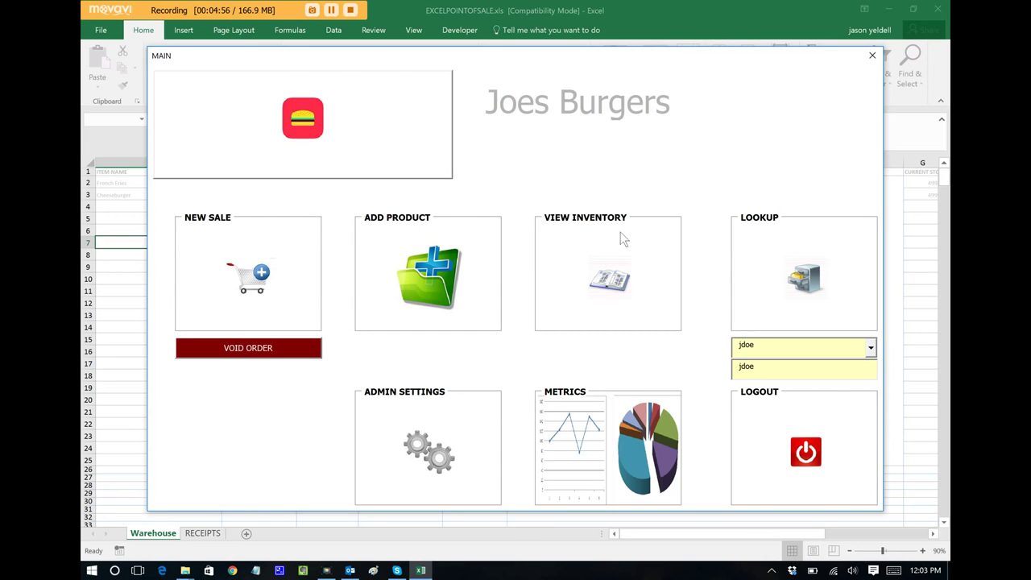
left_click(617, 286)
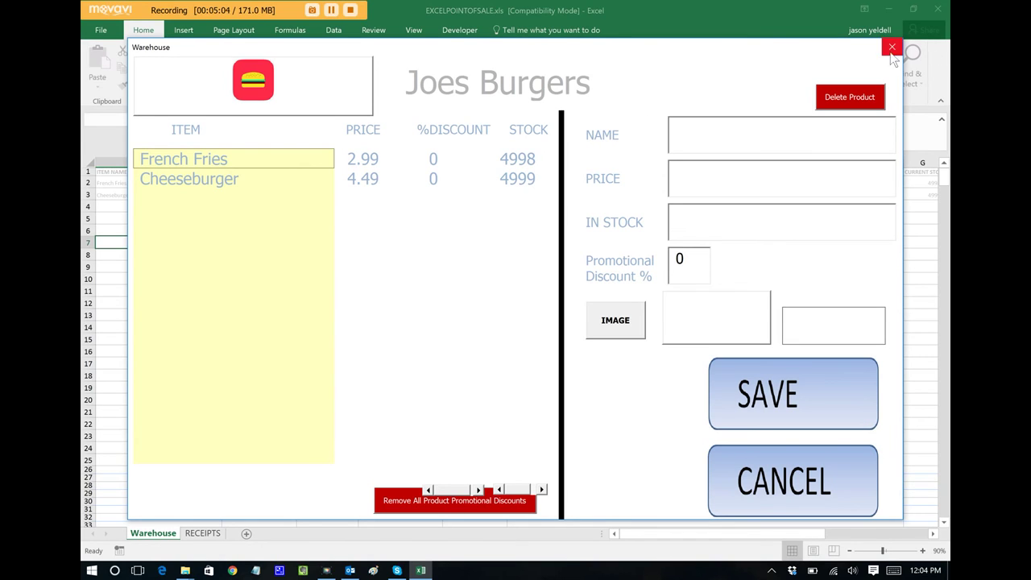
left_click(812, 487)
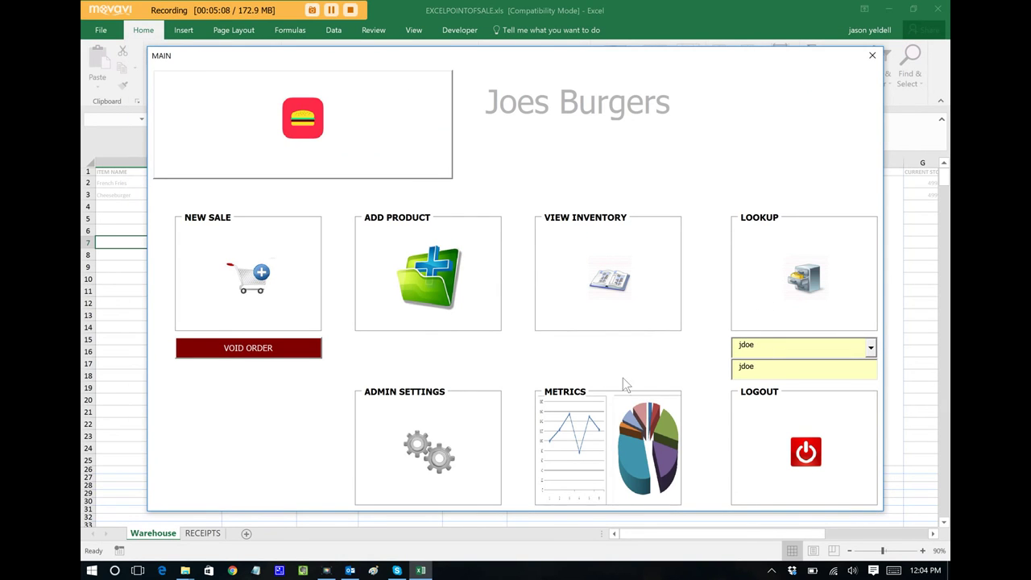
left_click(632, 451)
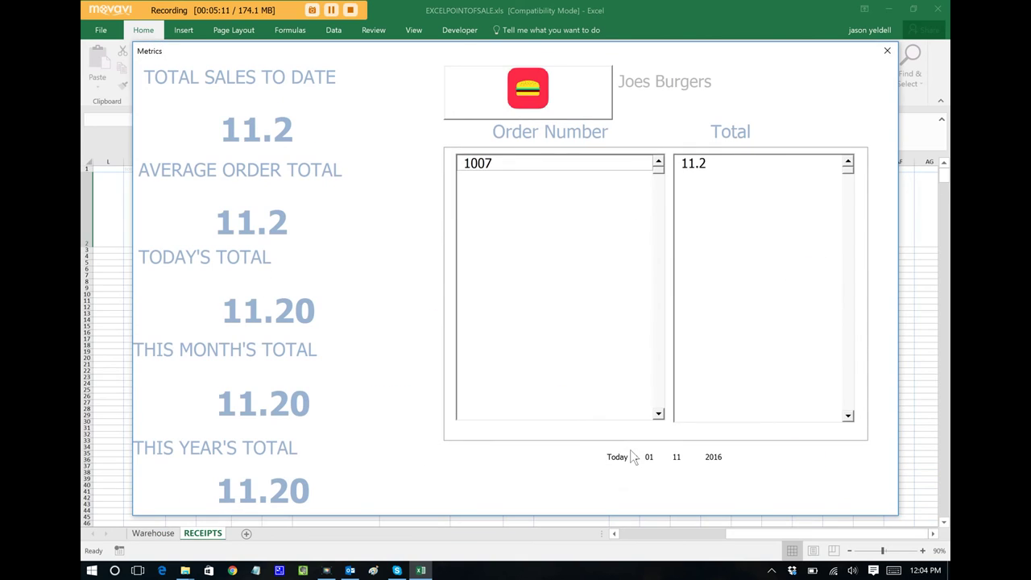
left_click(483, 165)
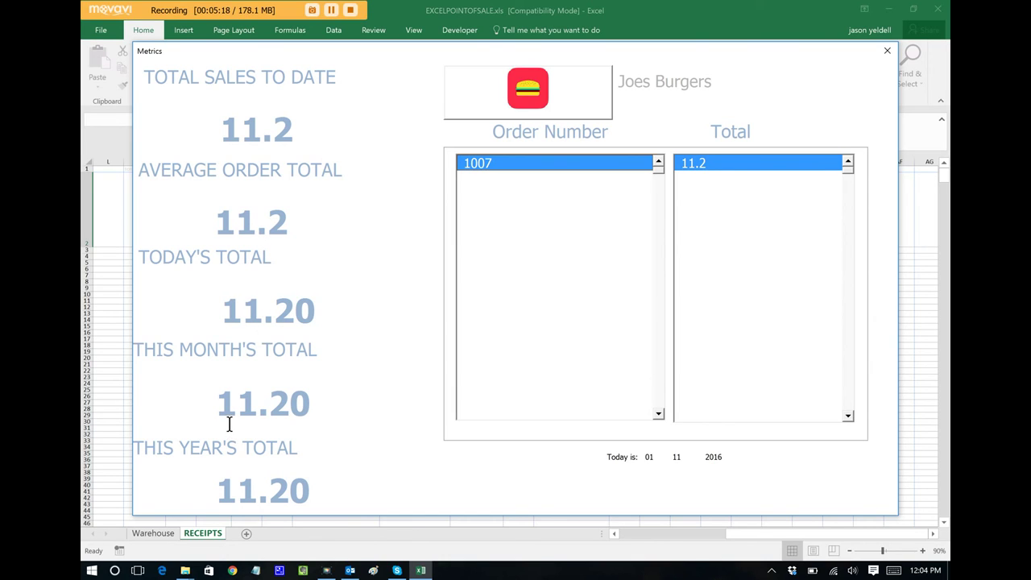
left_click(887, 51)
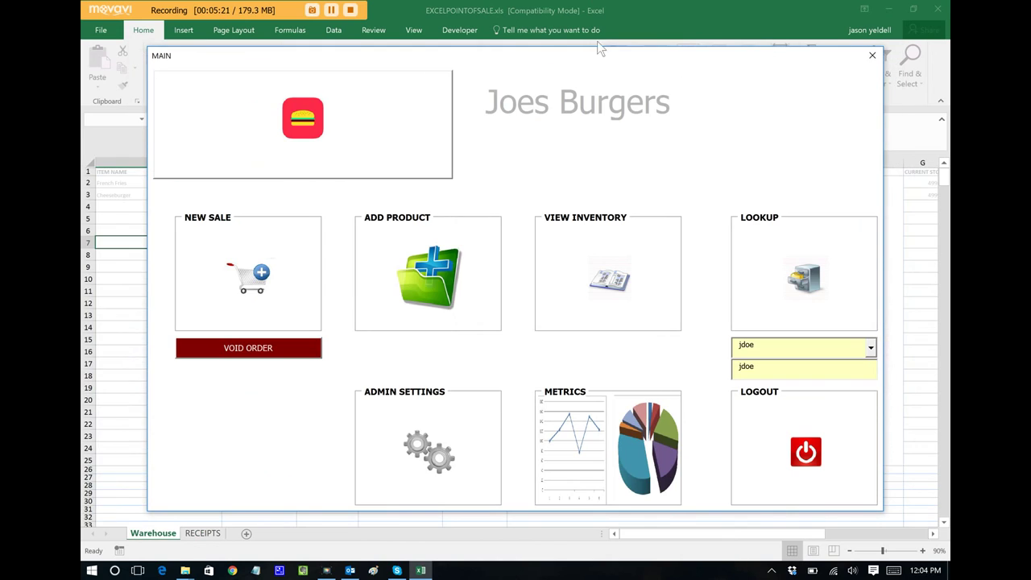
Start a new sale with two Cheeseburgers and enter a payment of 9.61
left_click(252, 282)
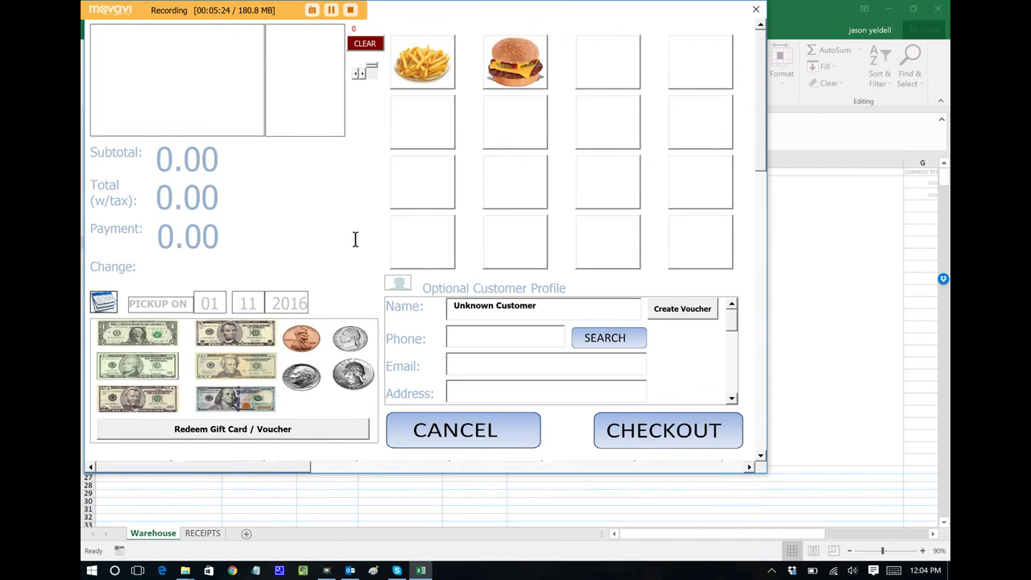
left_click(519, 65)
left_click(519, 63)
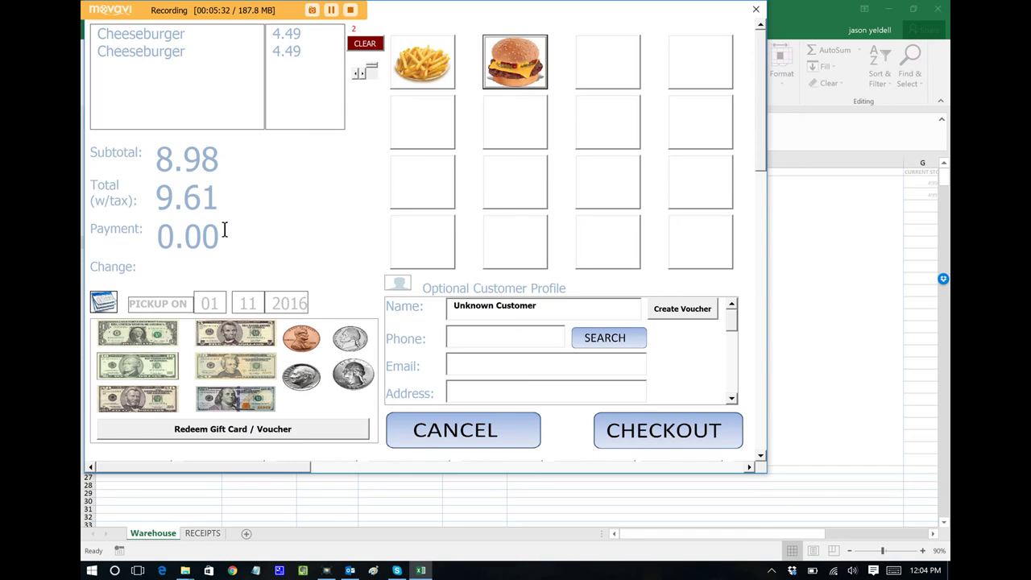
left_click_drag(223, 229, 98, 239)
type("9.62")
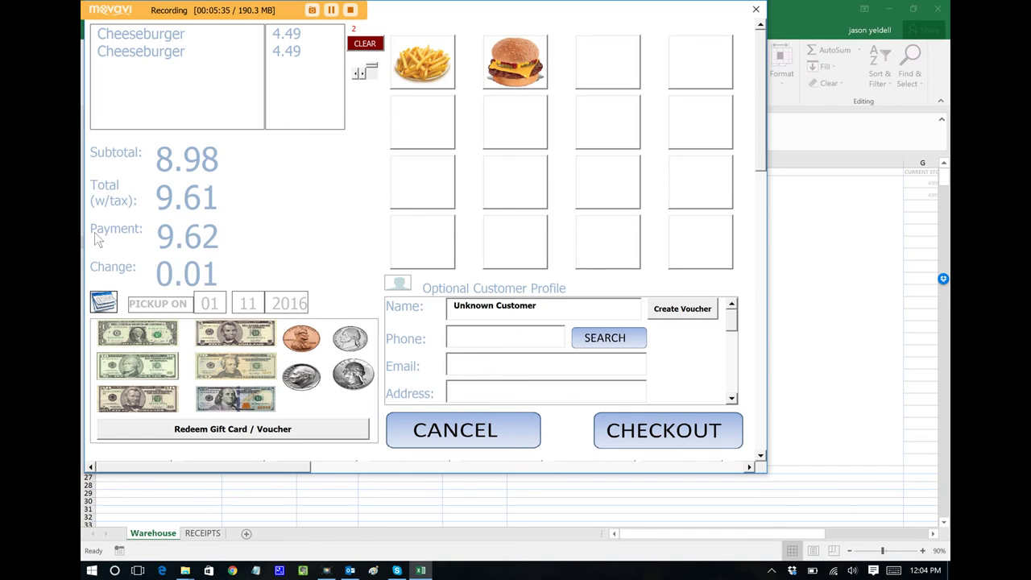
key("BackSpace")
type("1")
Check out order 1008 by credit card, confirm payment, and close the Order Complete summary
left_click(677, 443)
left_click(410, 274)
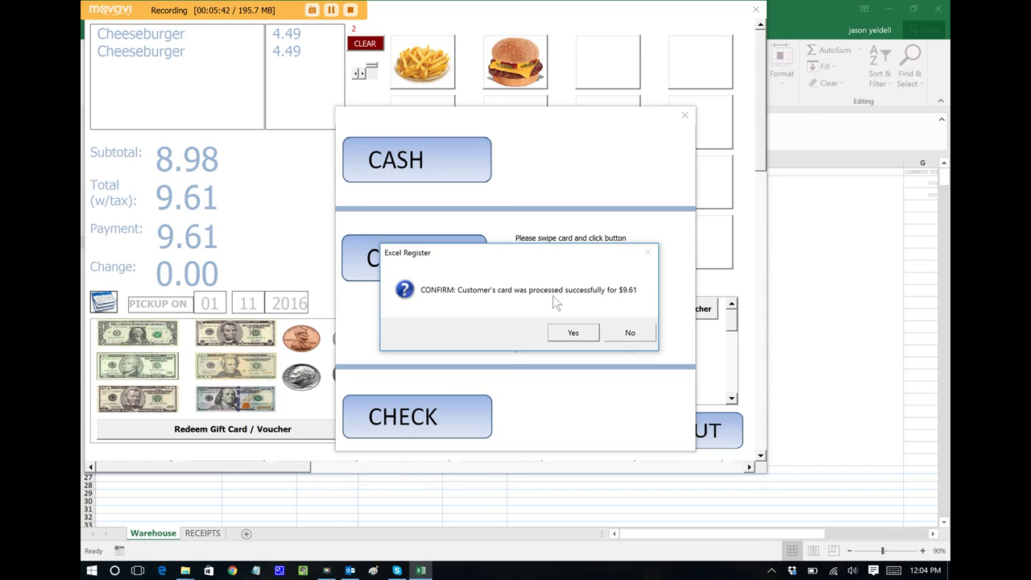
left_click(566, 334)
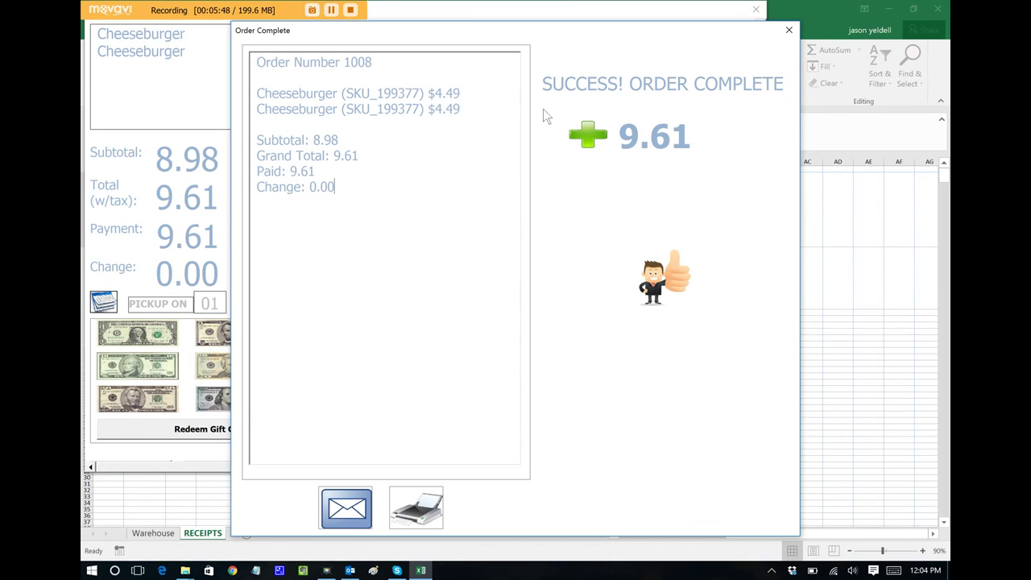
left_click(788, 30)
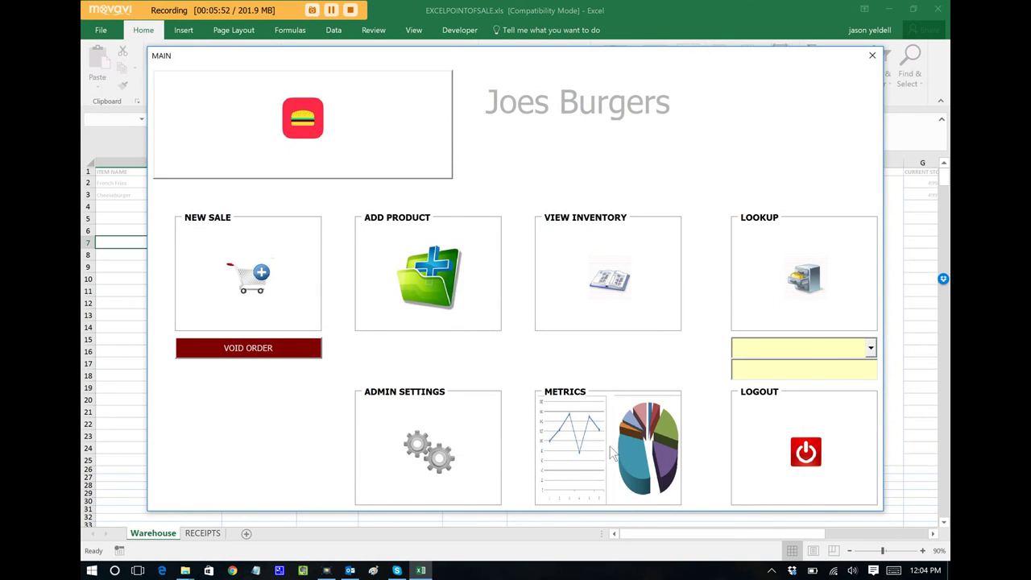
Open the Metrics report showing total sales 20.81 and a 10.405 average order
left_click(610, 443)
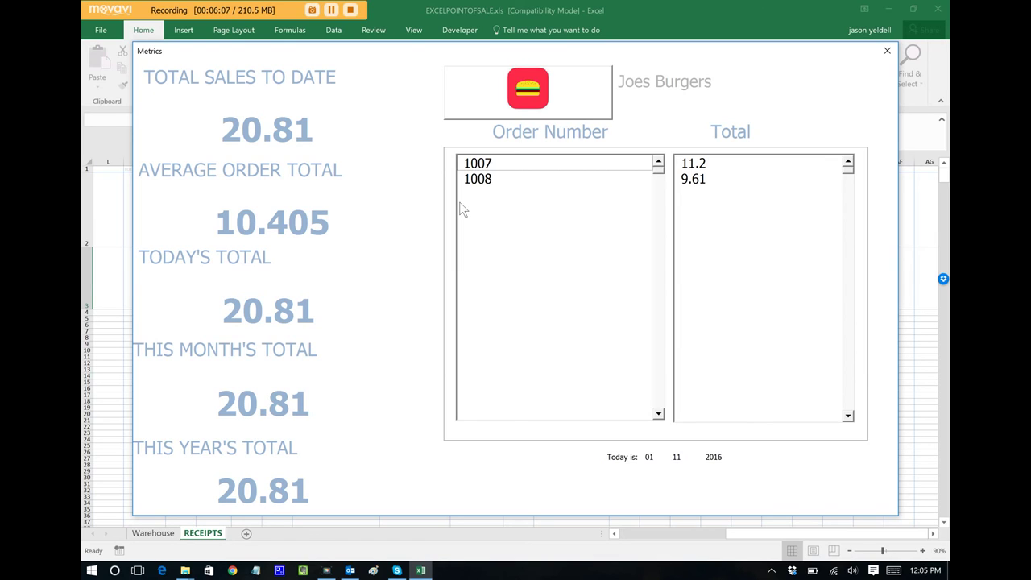
Close the Metrics report to return to the Joes Burgers main menu
left_click(886, 51)
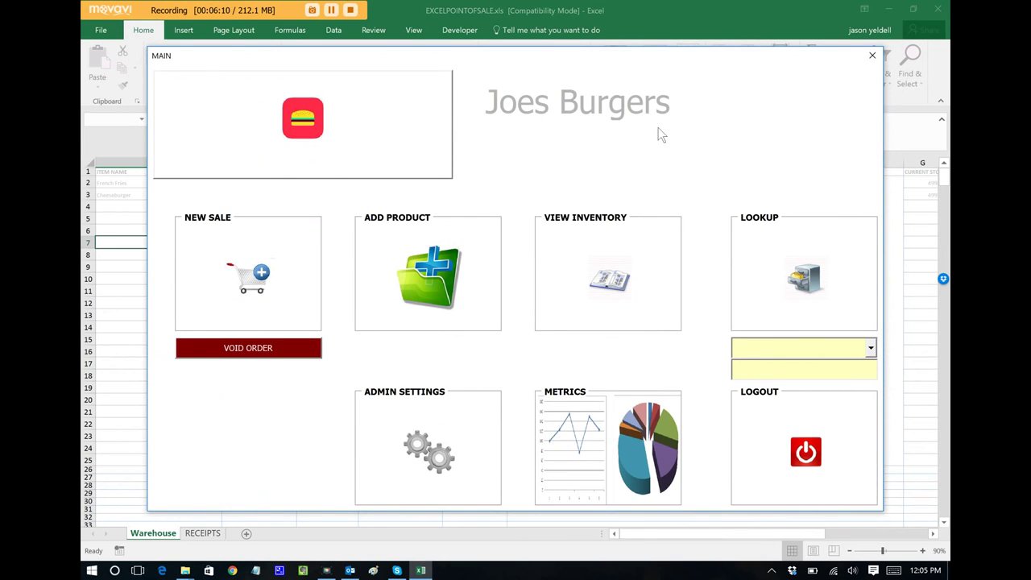